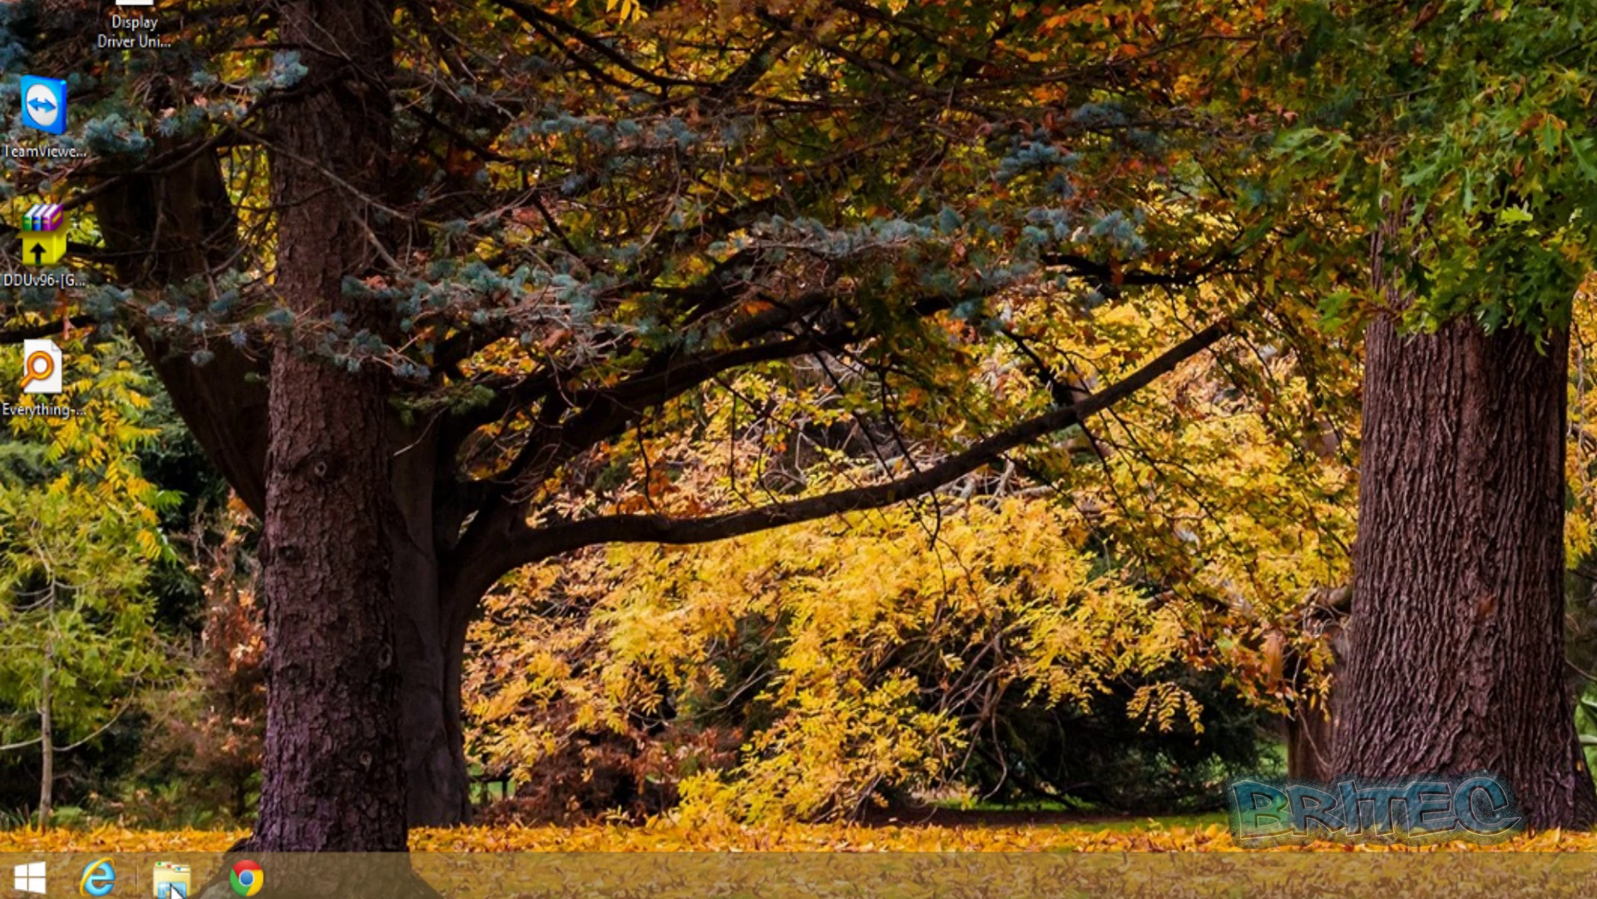
View the Device Manager list in Computer Management for This PC, then close it.
click(171, 884)
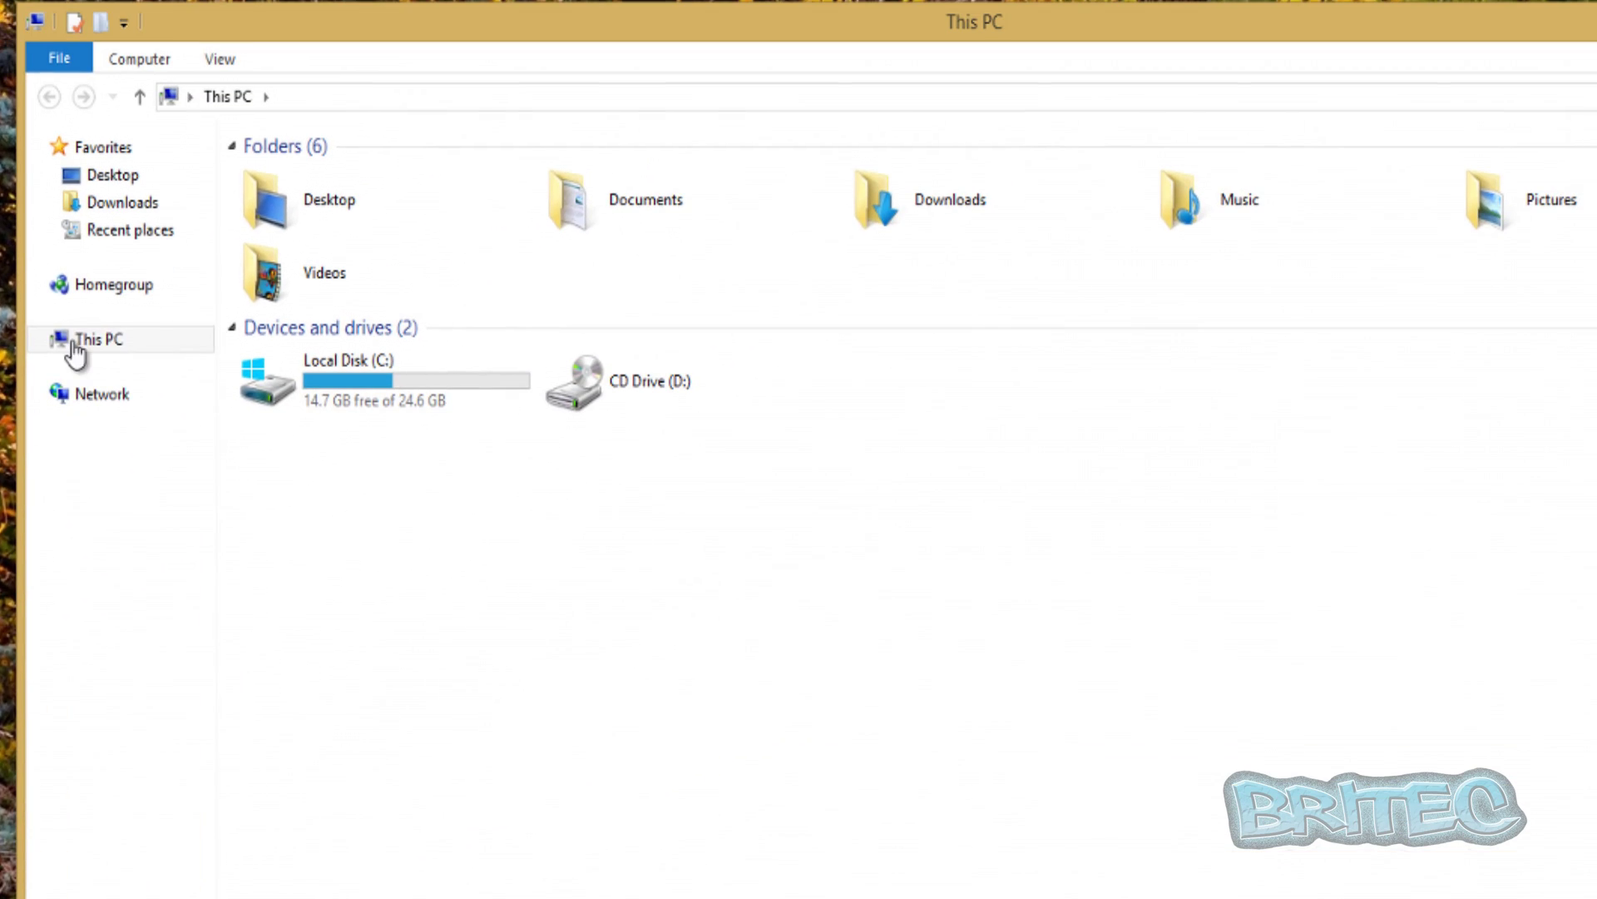
click(74, 345)
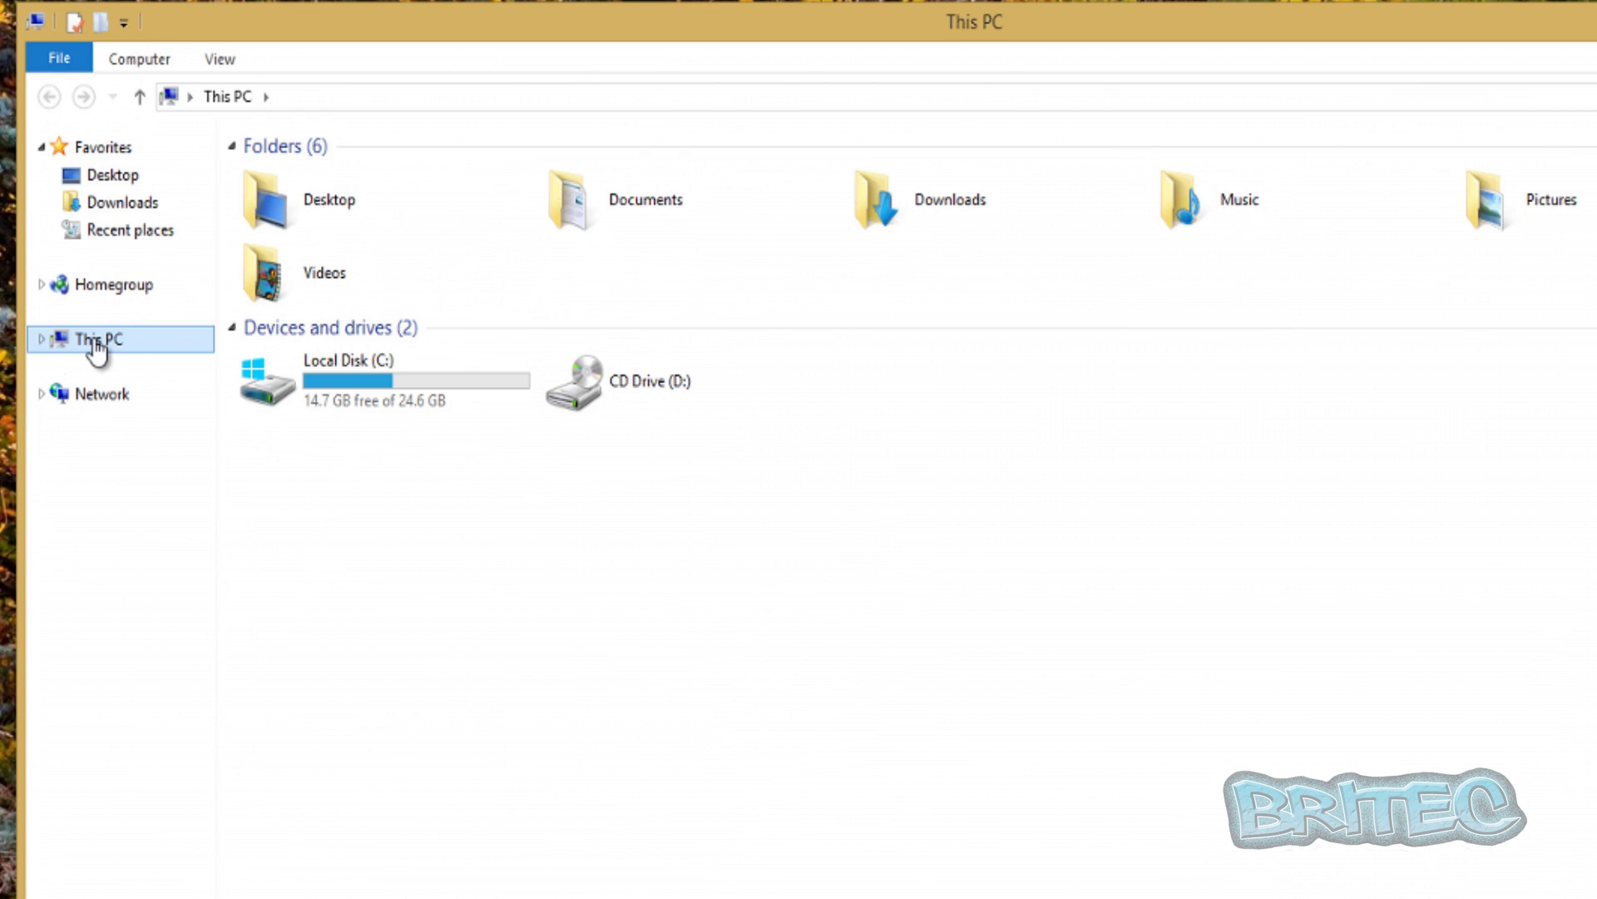
right_click(97, 347)
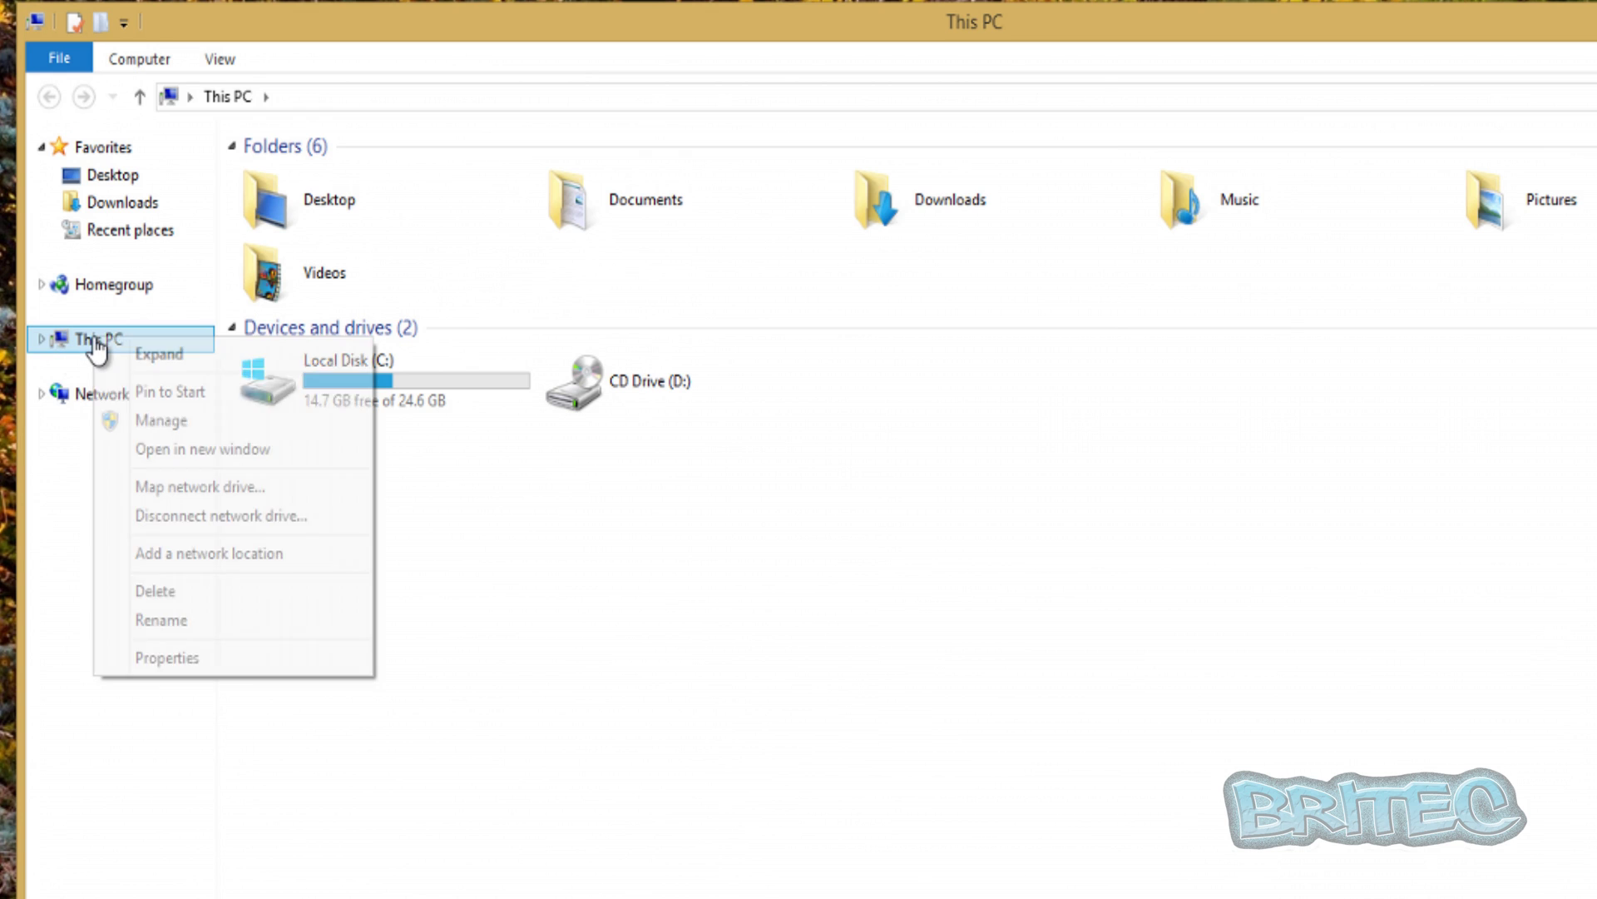
click(160, 422)
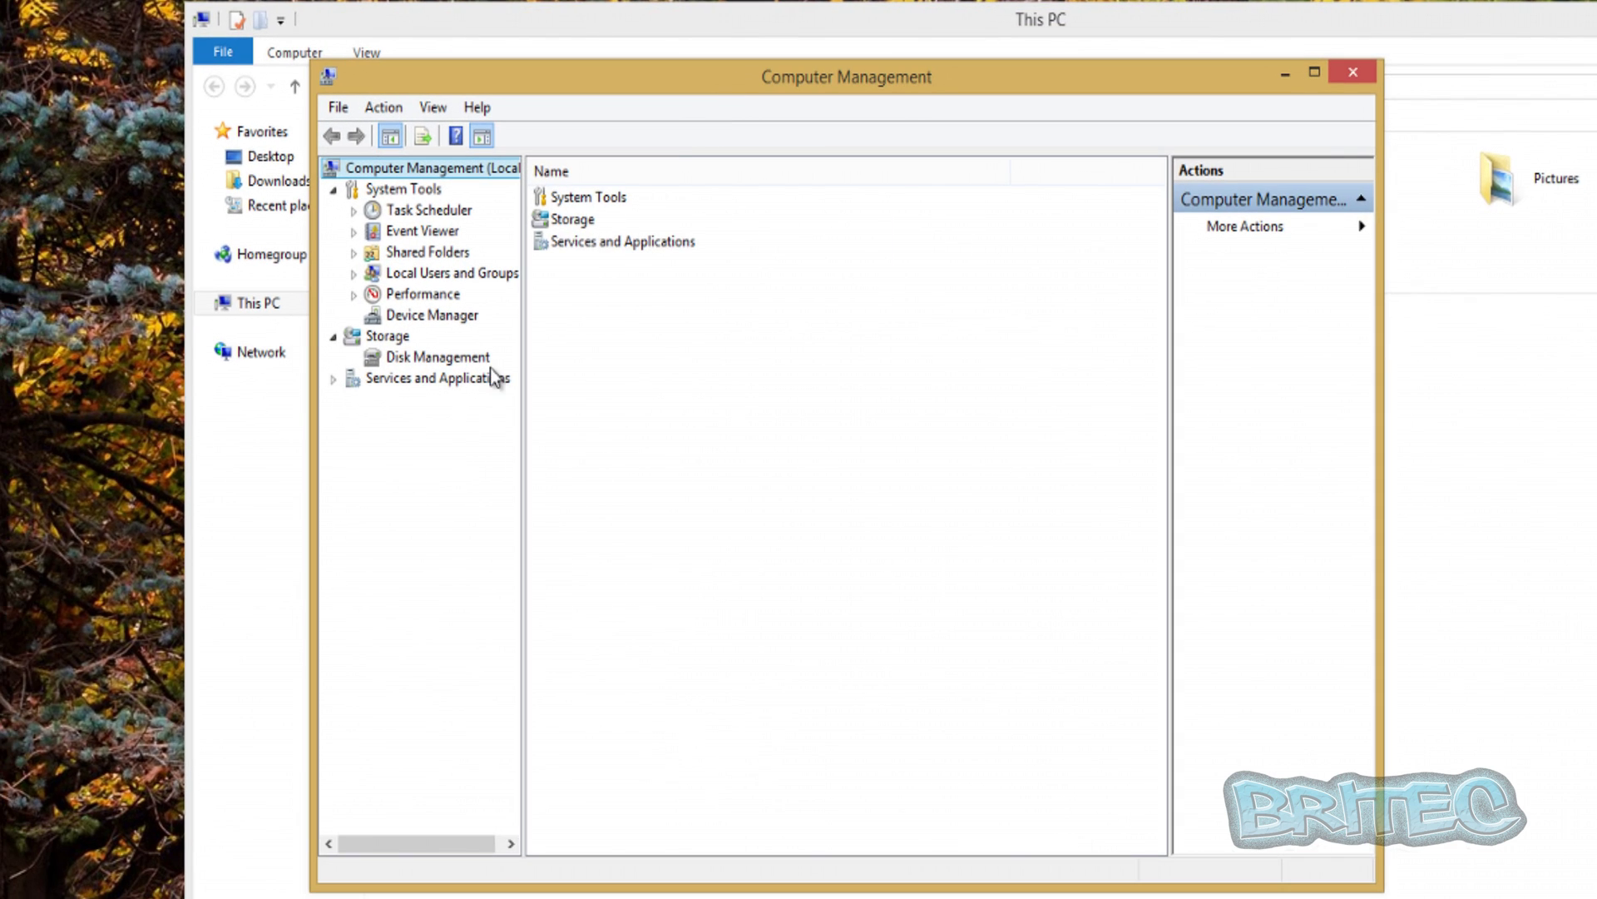
click(406, 314)
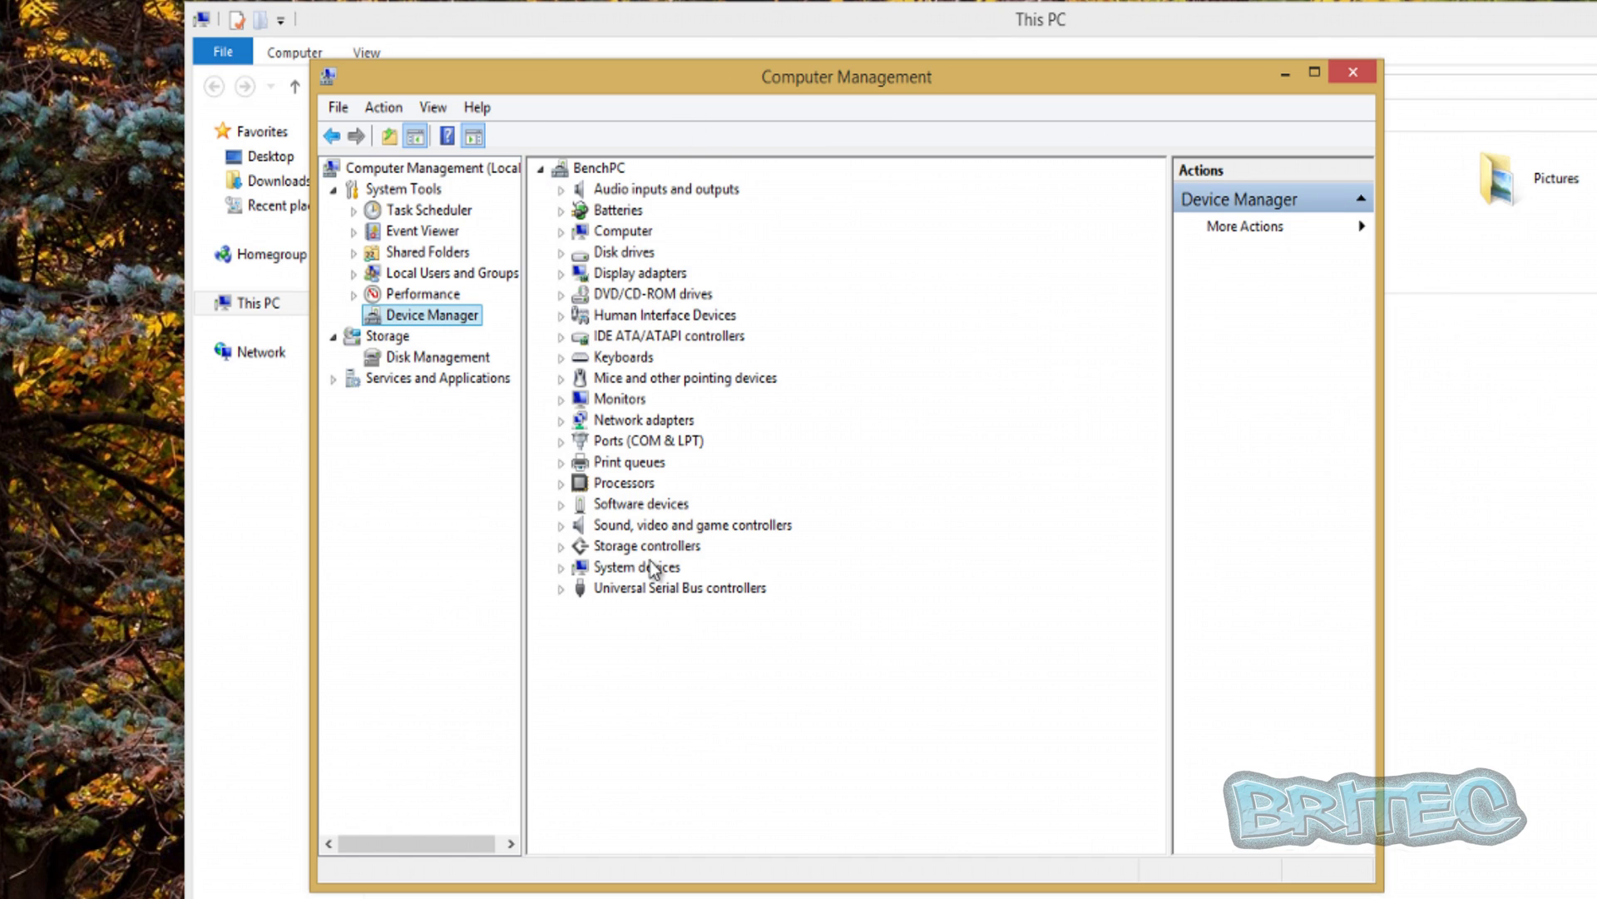
click(1365, 82)
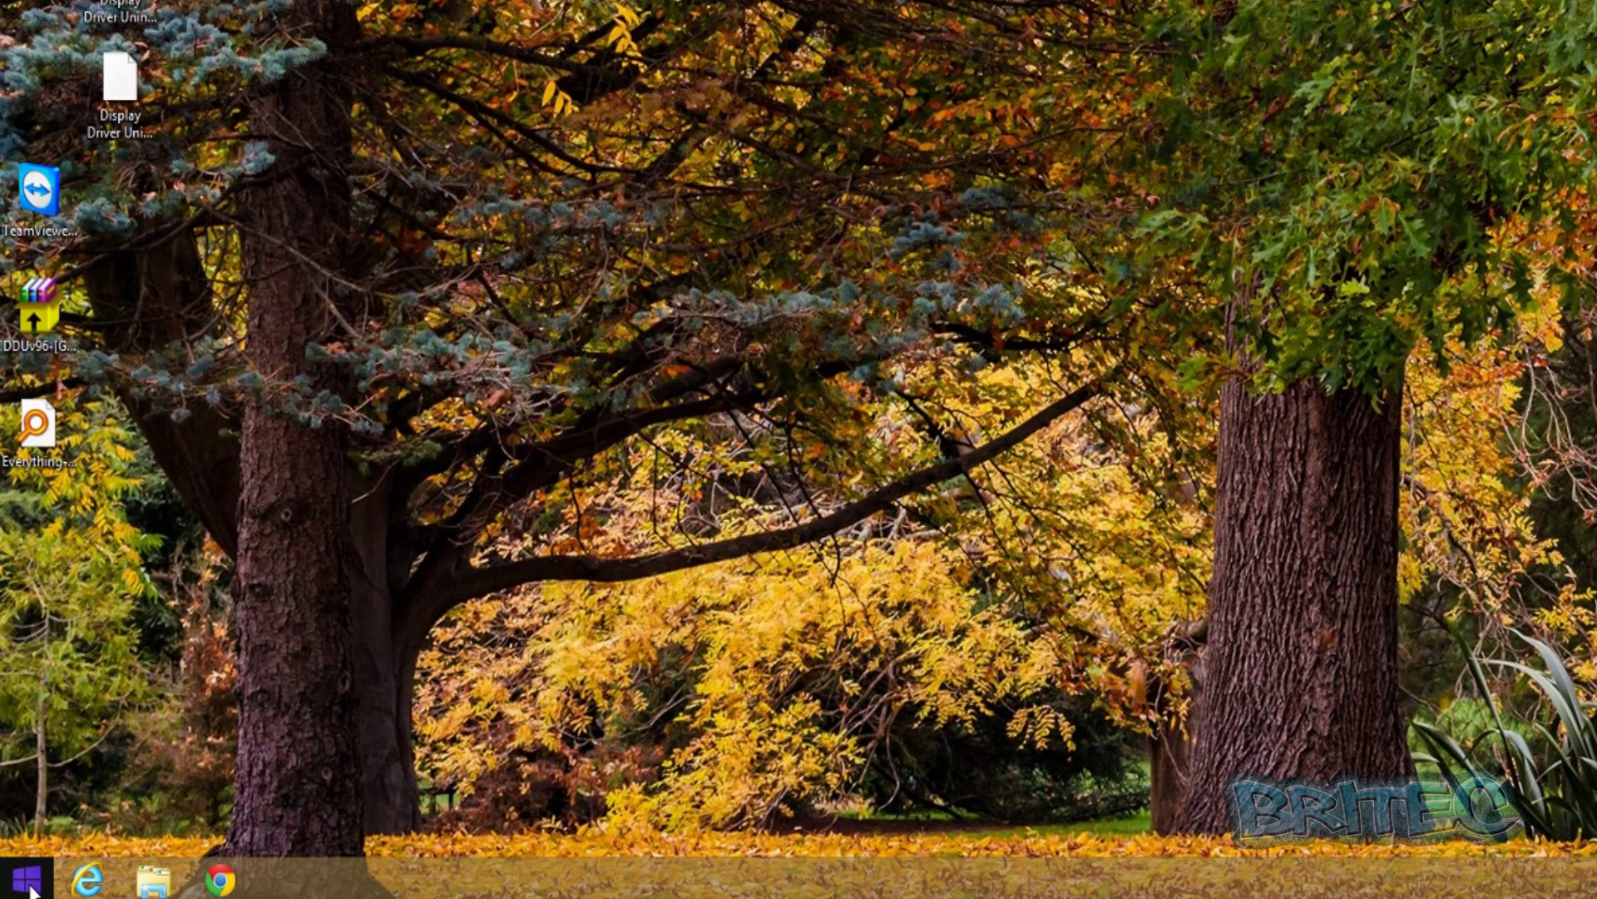
Open Device Manager from the Start menu and select VirtualBox Graphics Adapter for Windows 8 under Display adapters.
right_click(20, 877)
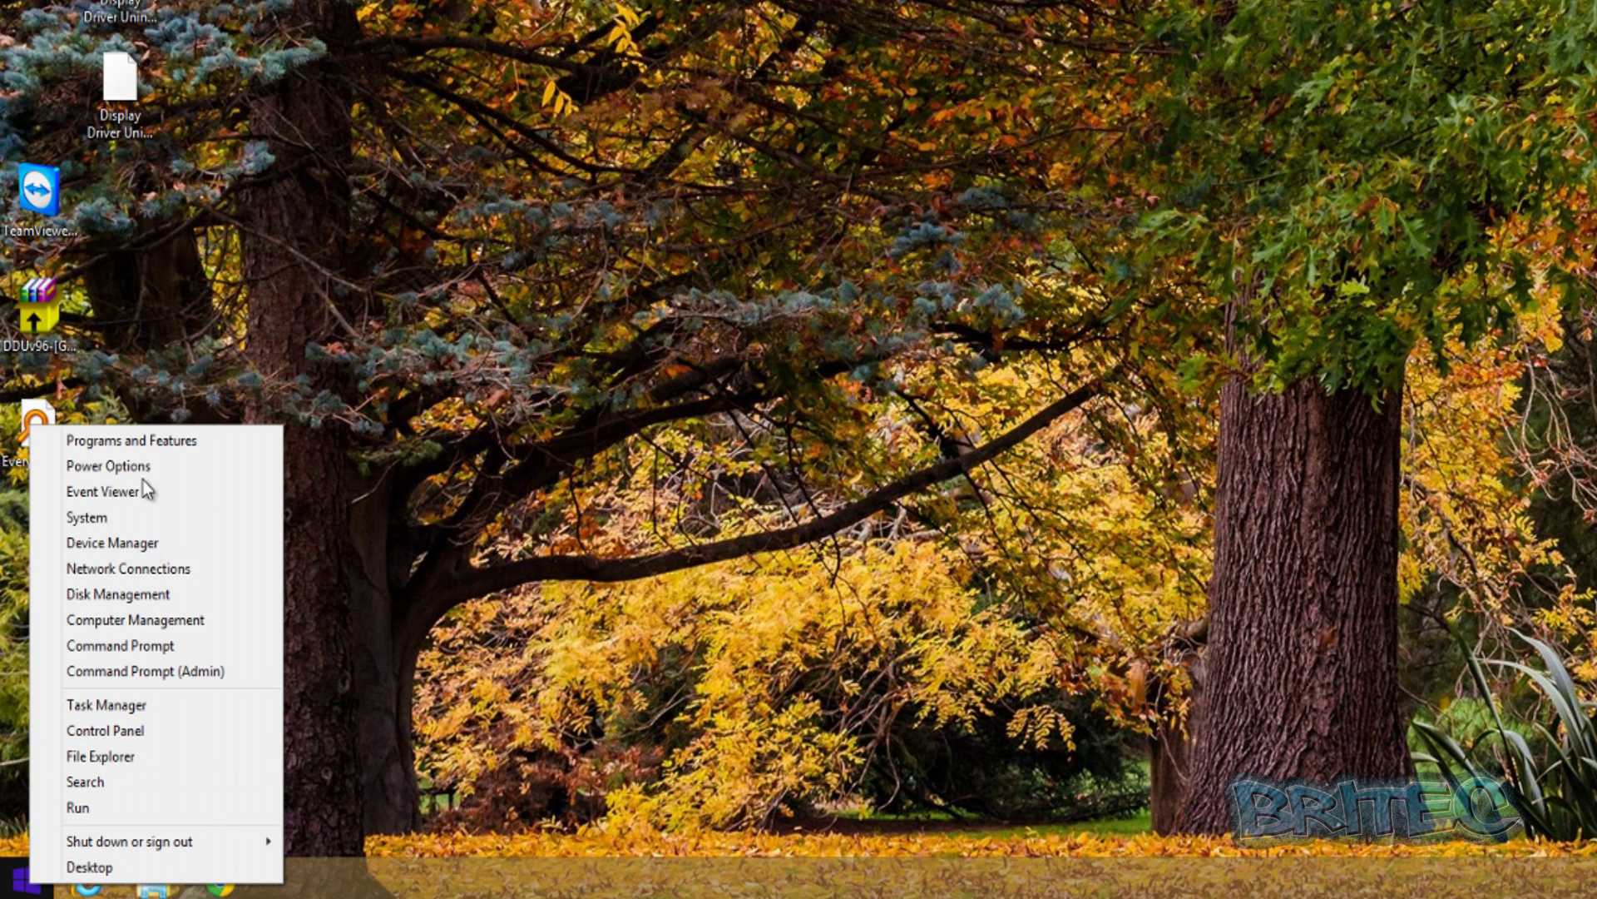
click(115, 551)
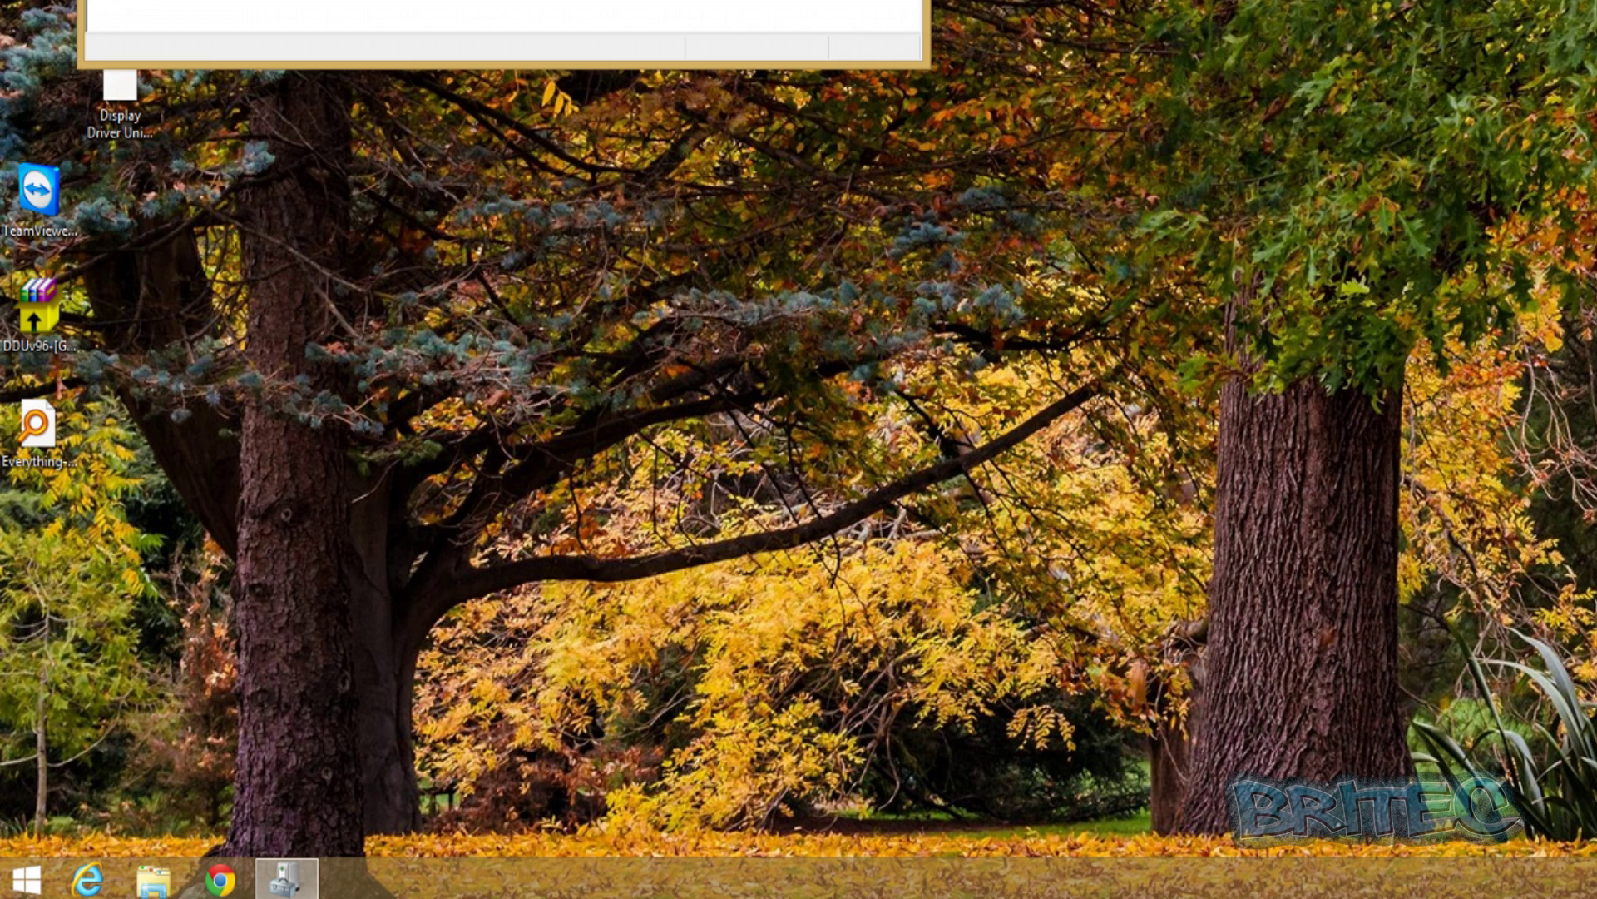
drag(416, 0, 1195, 0)
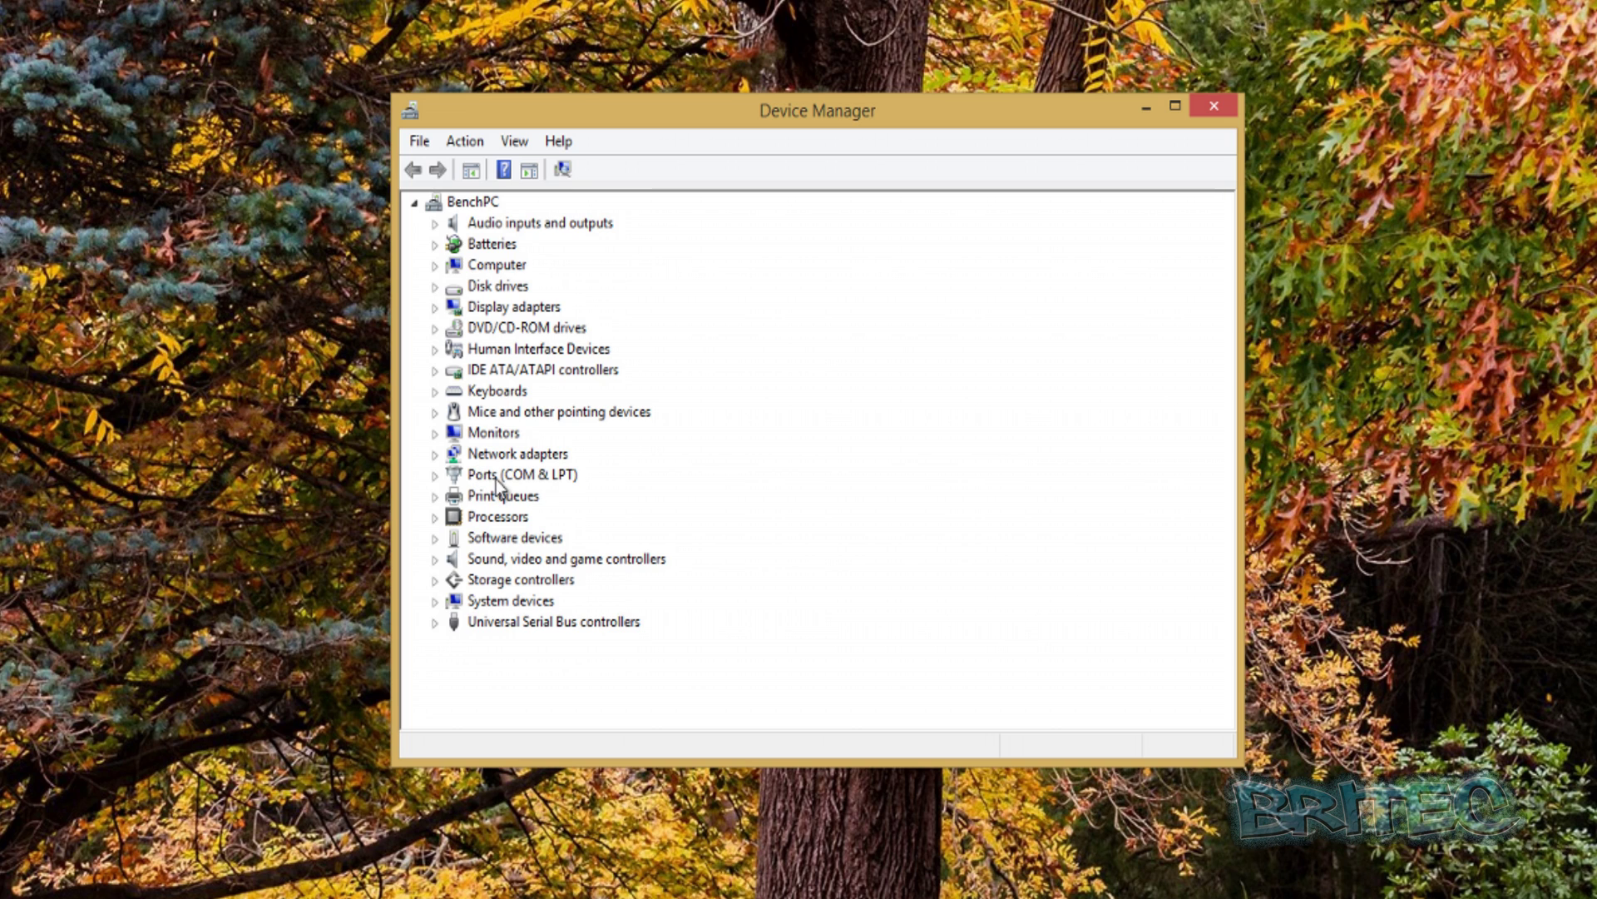
click(515, 313)
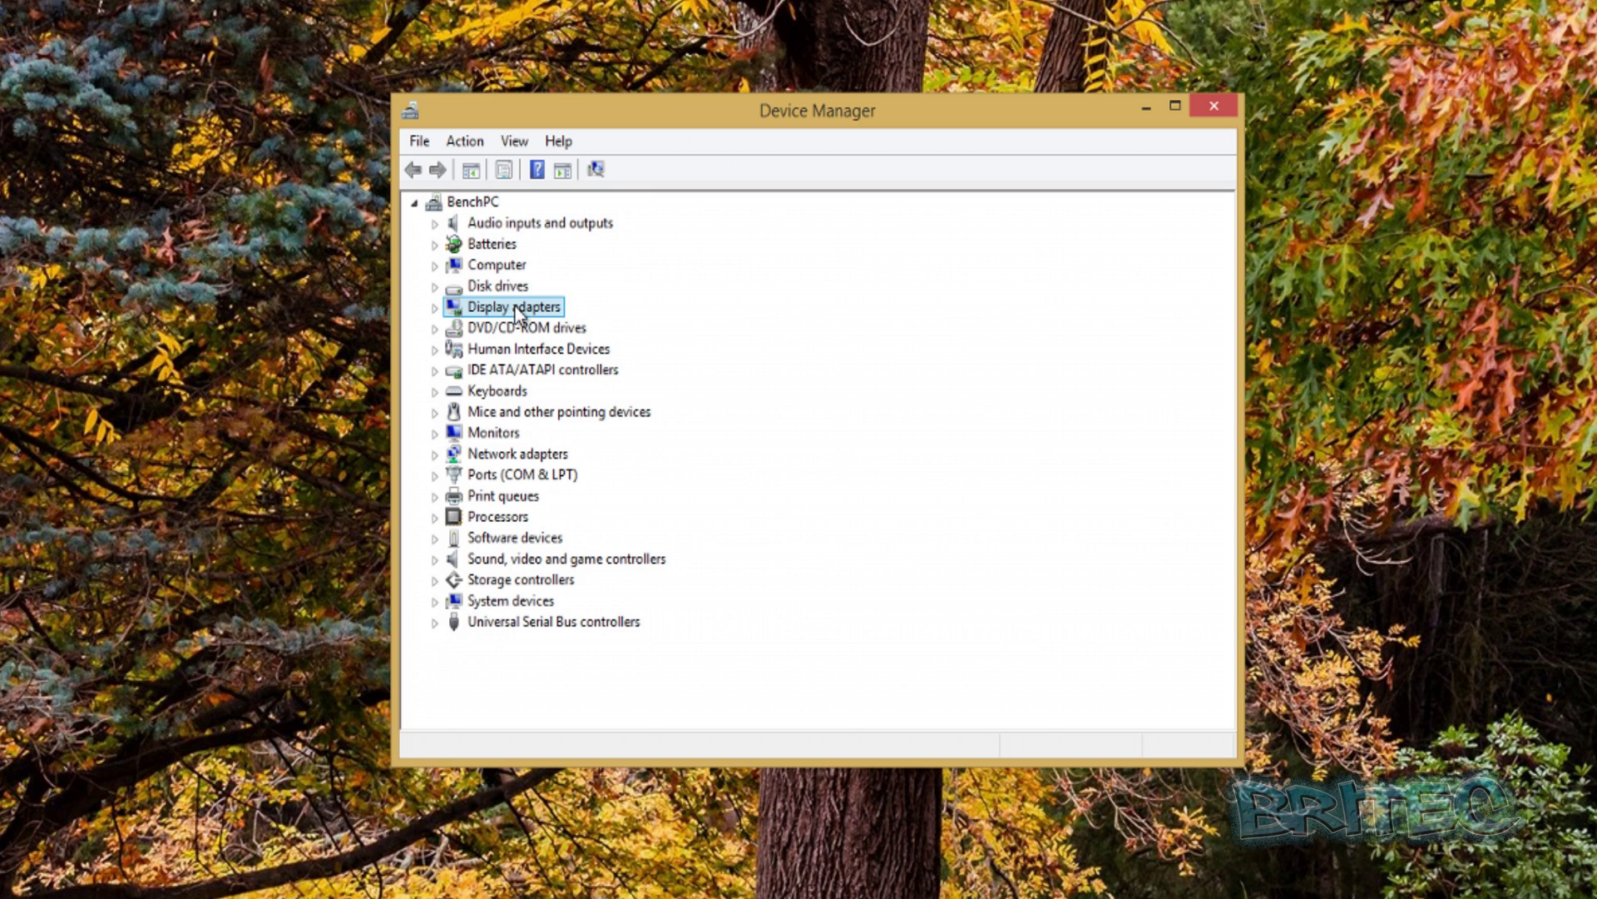
click(435, 308)
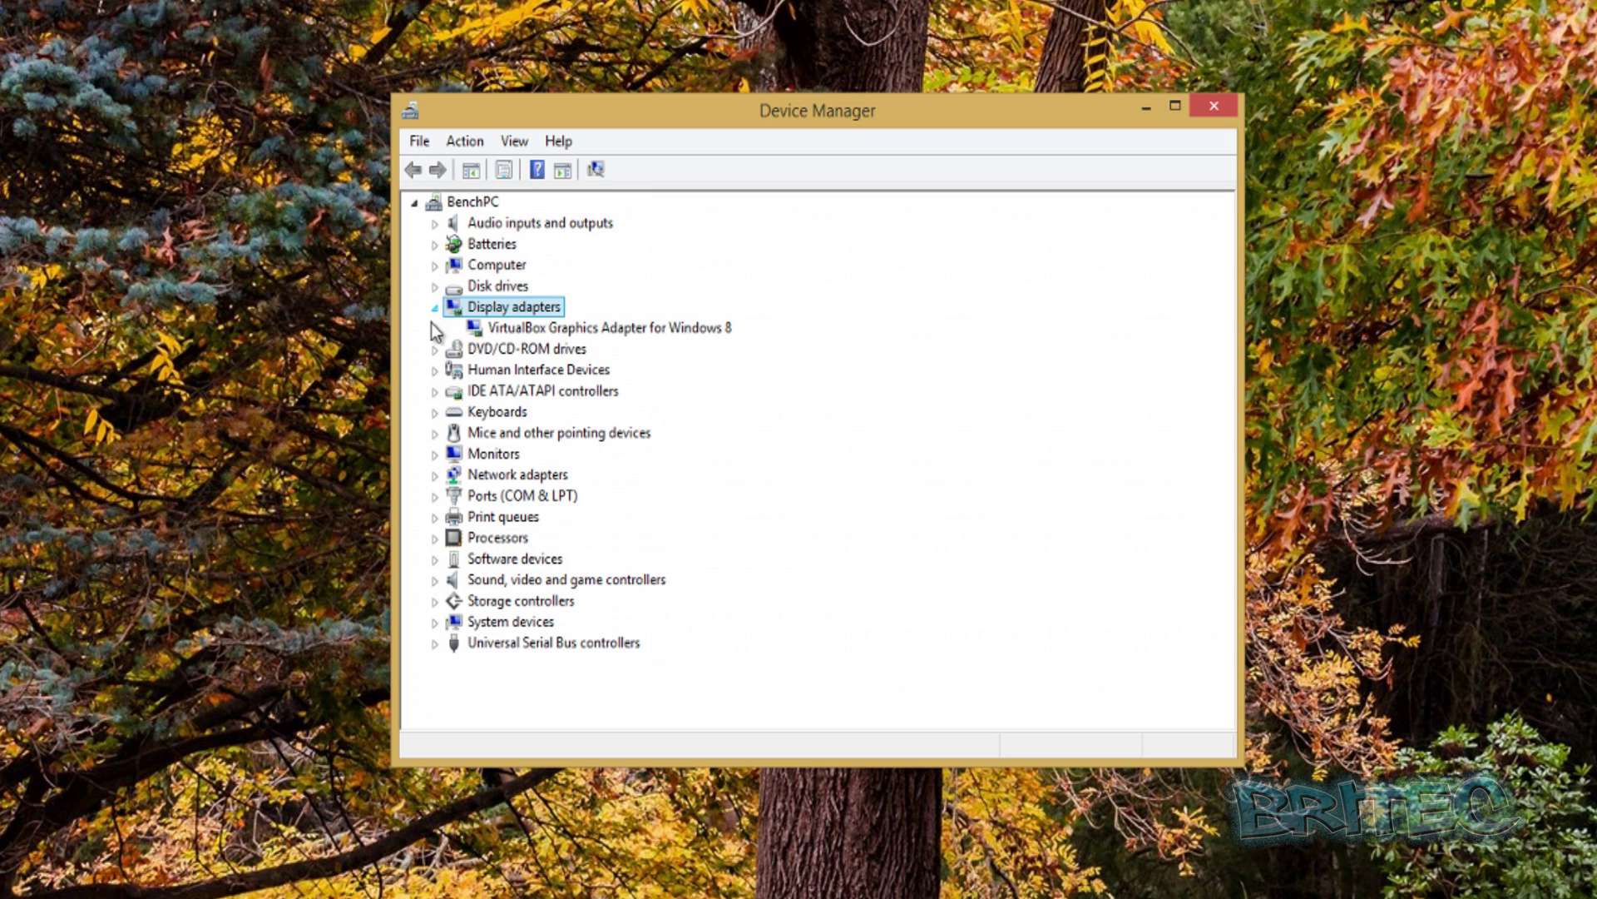
click(637, 330)
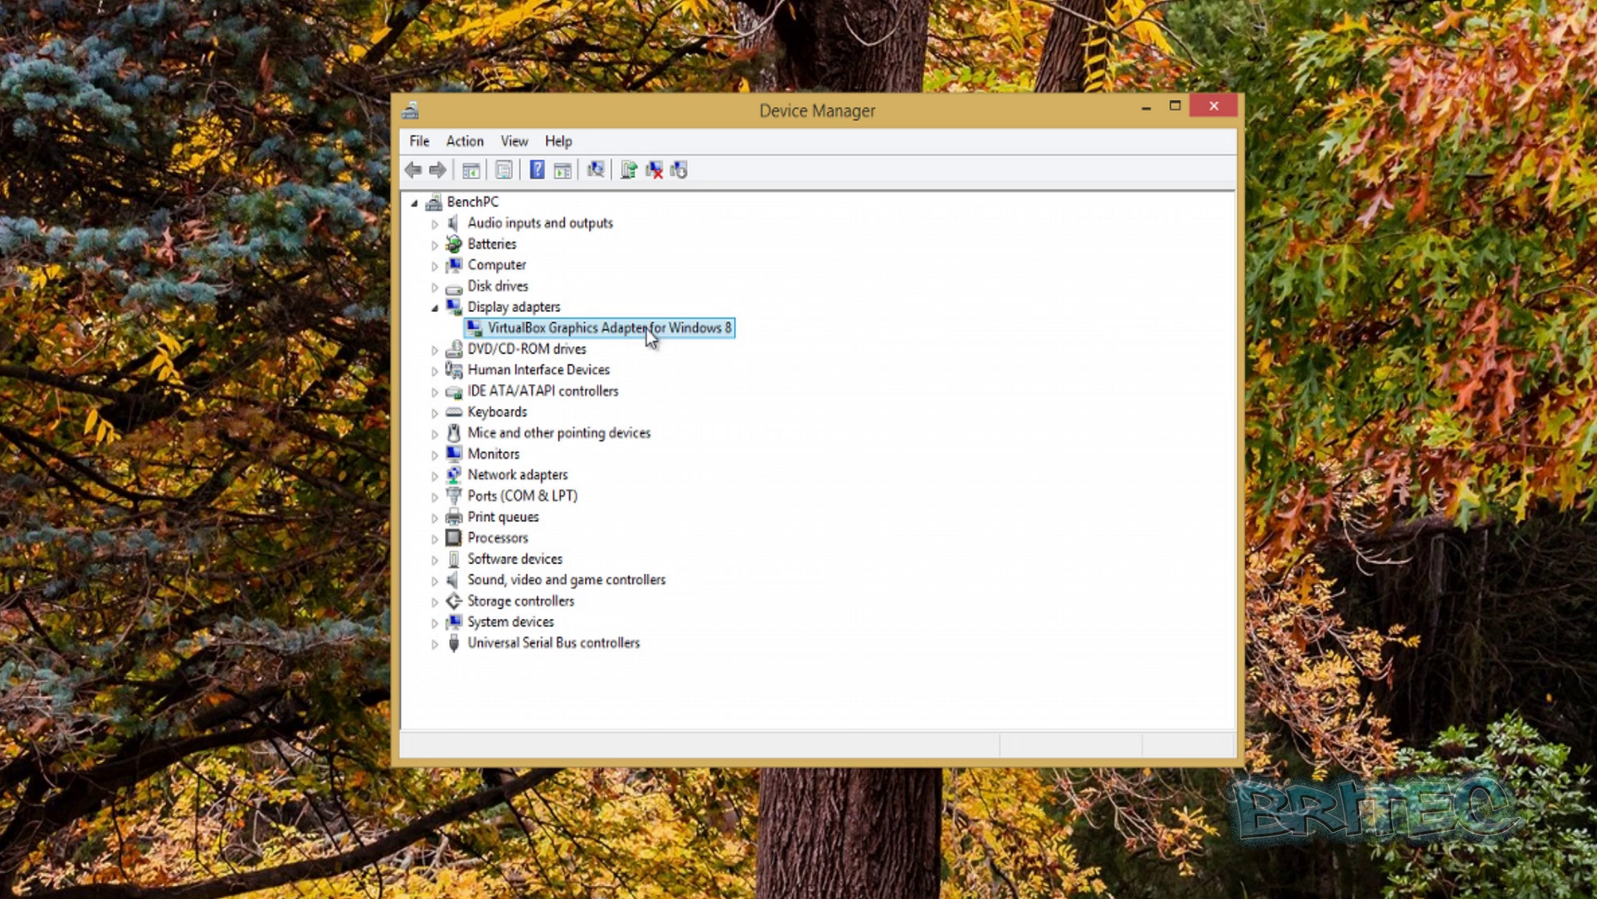
right_click(545, 333)
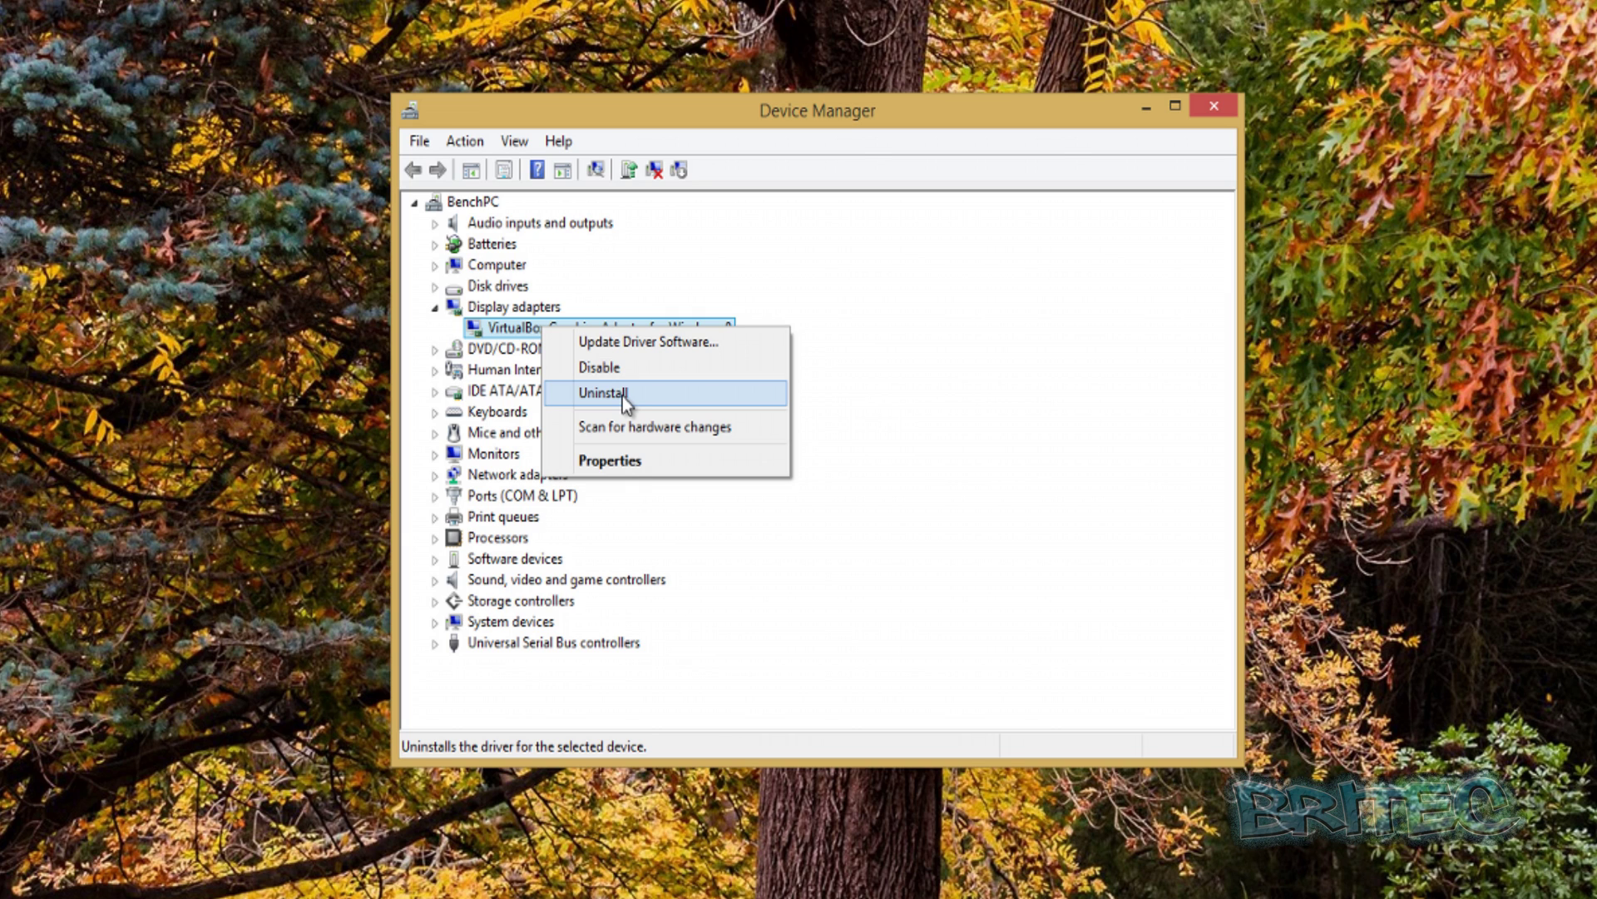
click(614, 461)
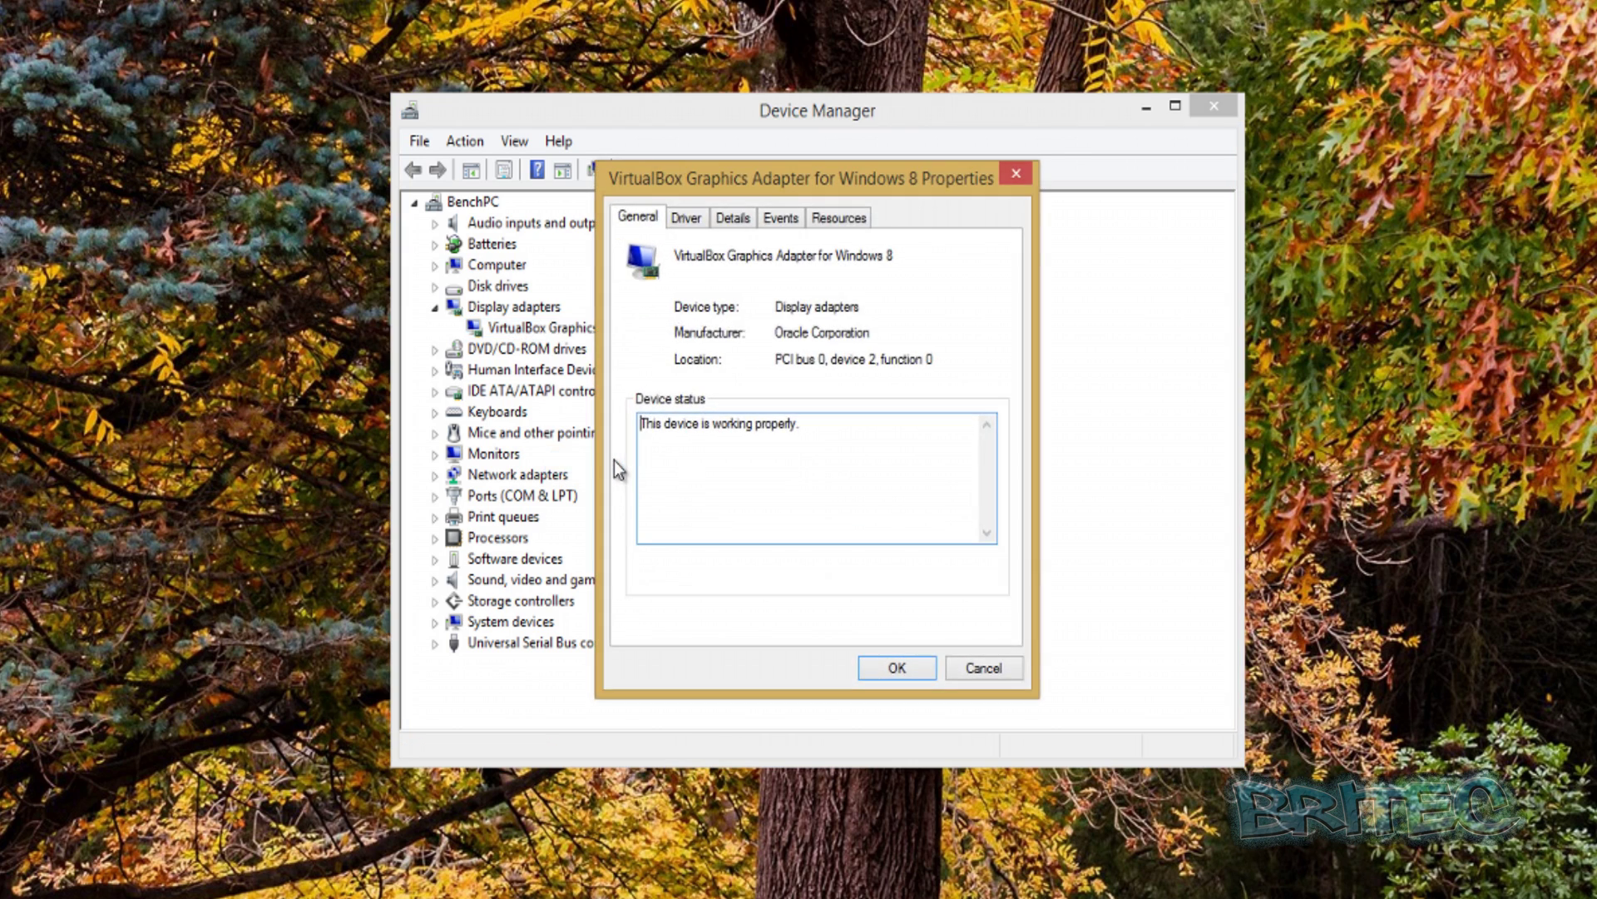
click(691, 218)
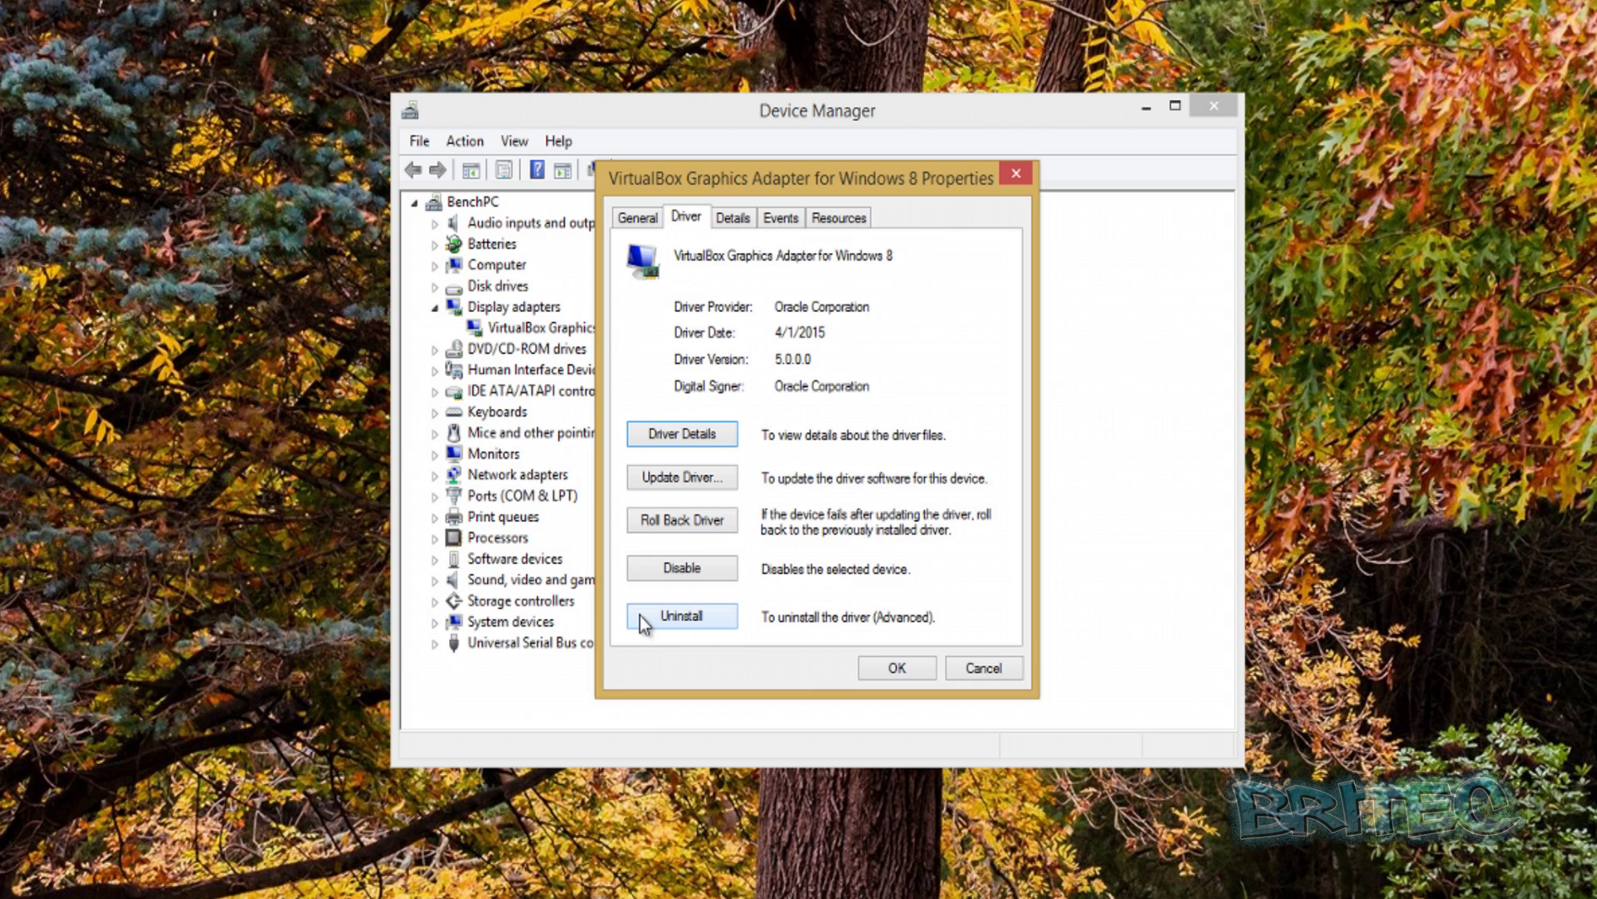
click(984, 671)
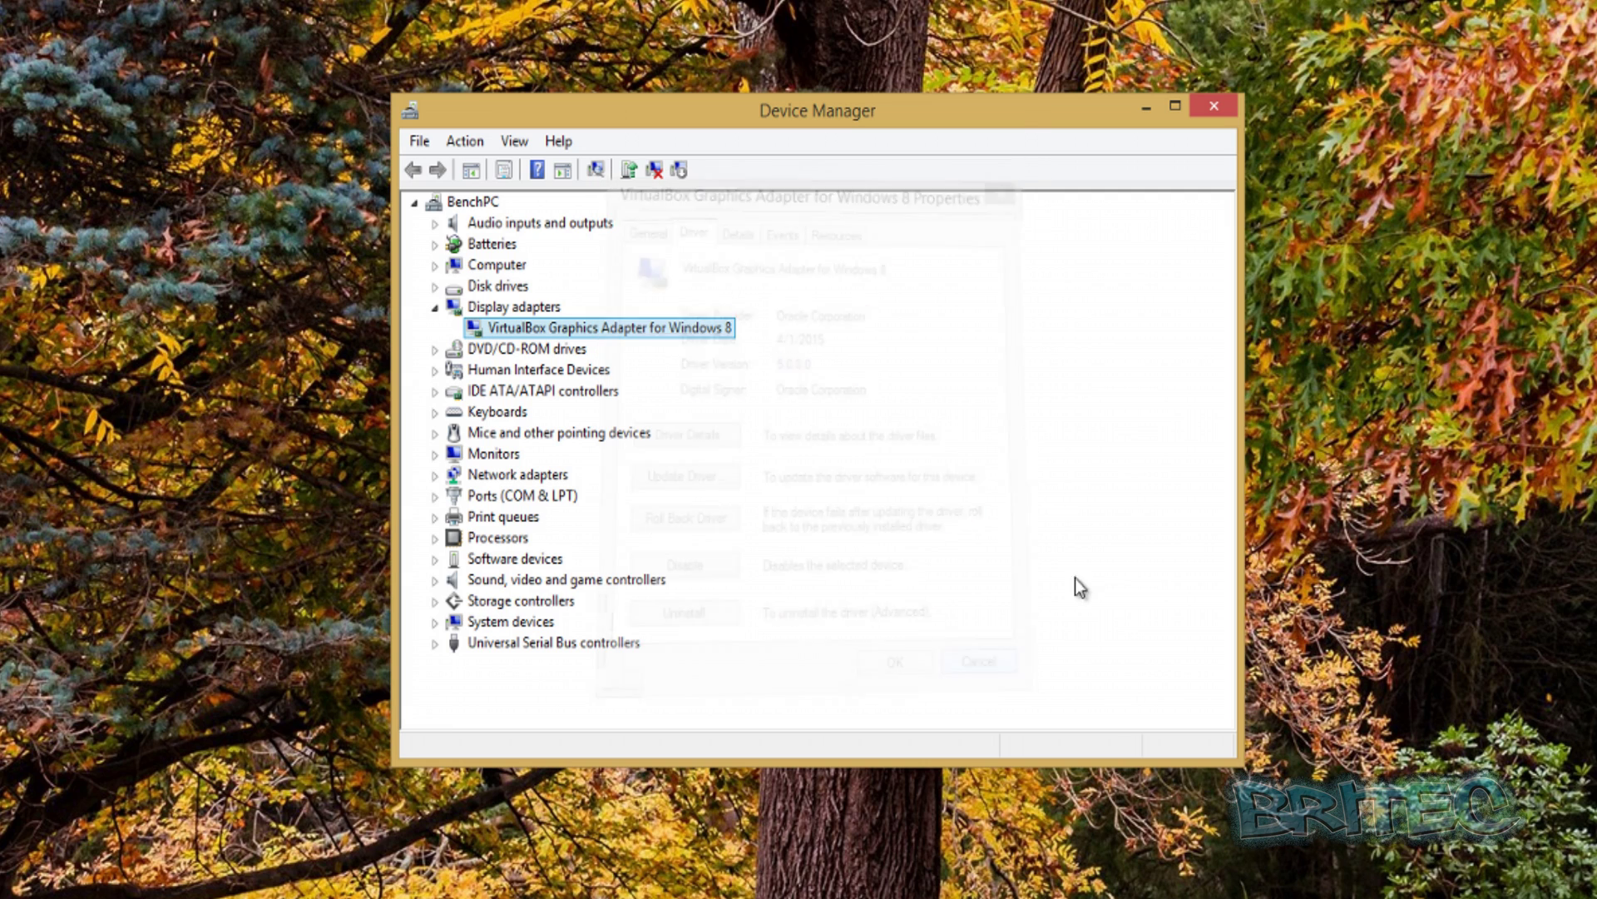
Close Device Manager and run a Google search for 'nvidia' in Chrome.
click(1217, 108)
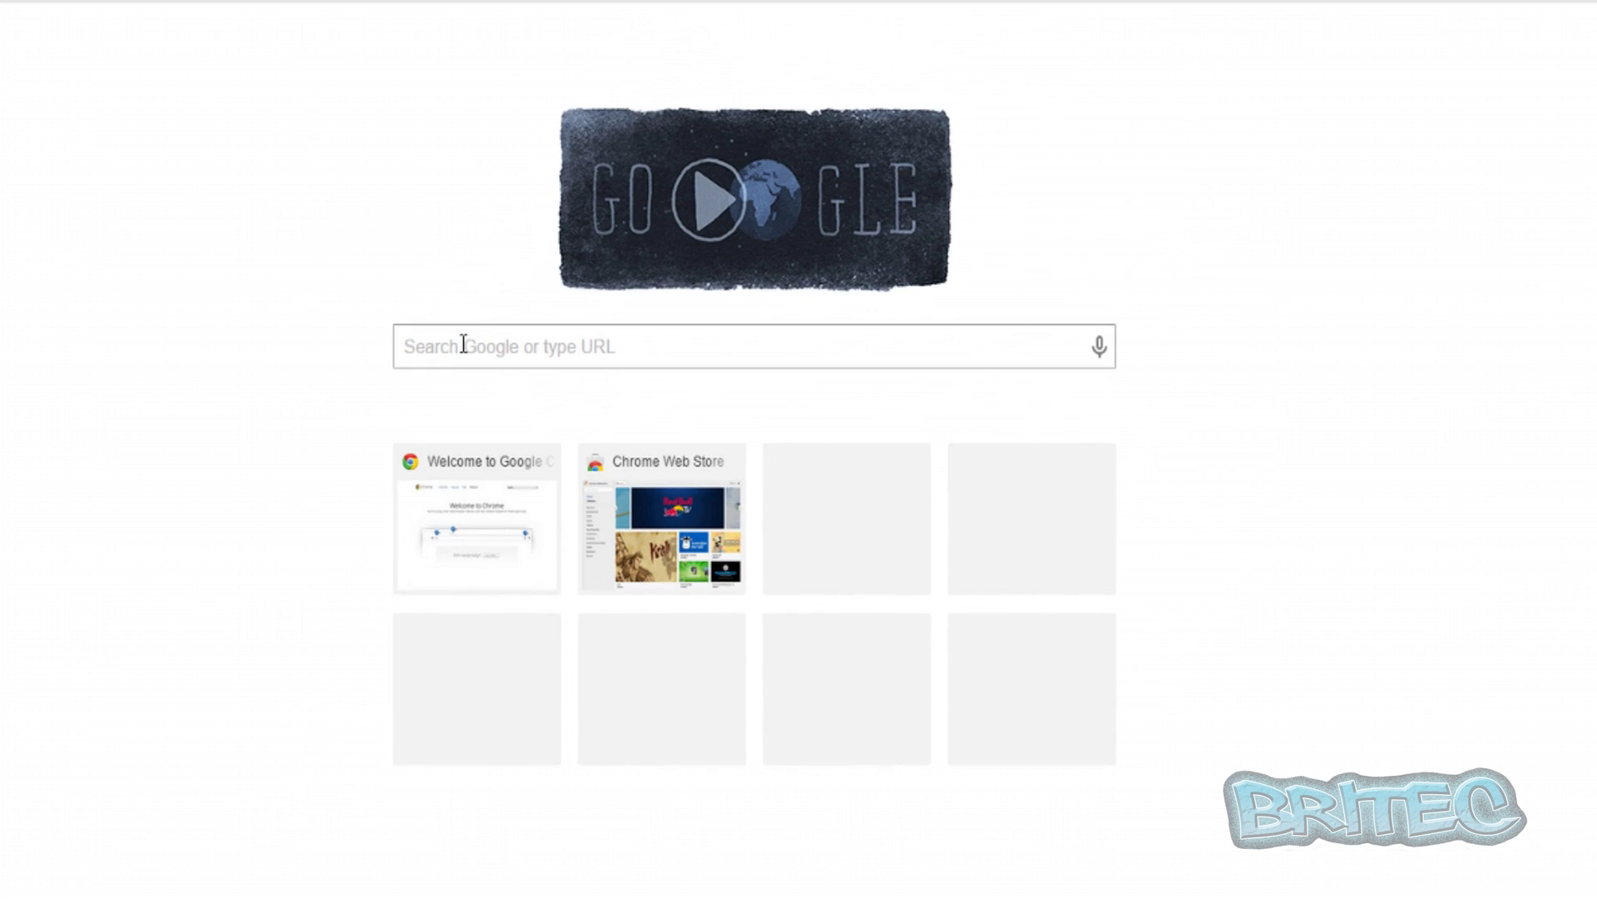
click(464, 344)
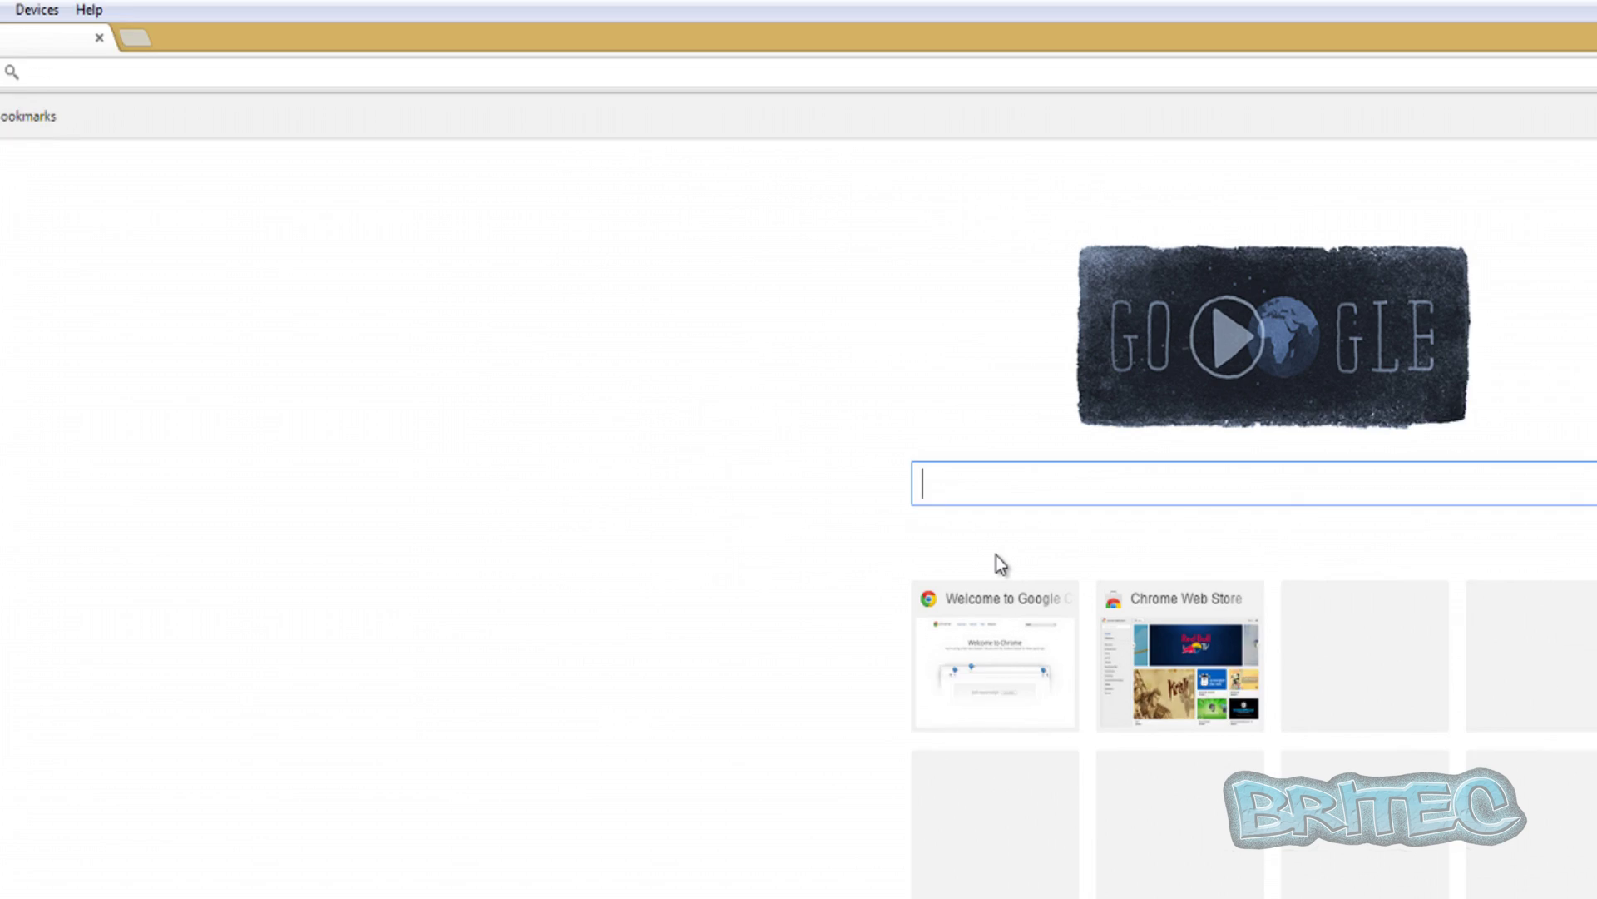
text(n)
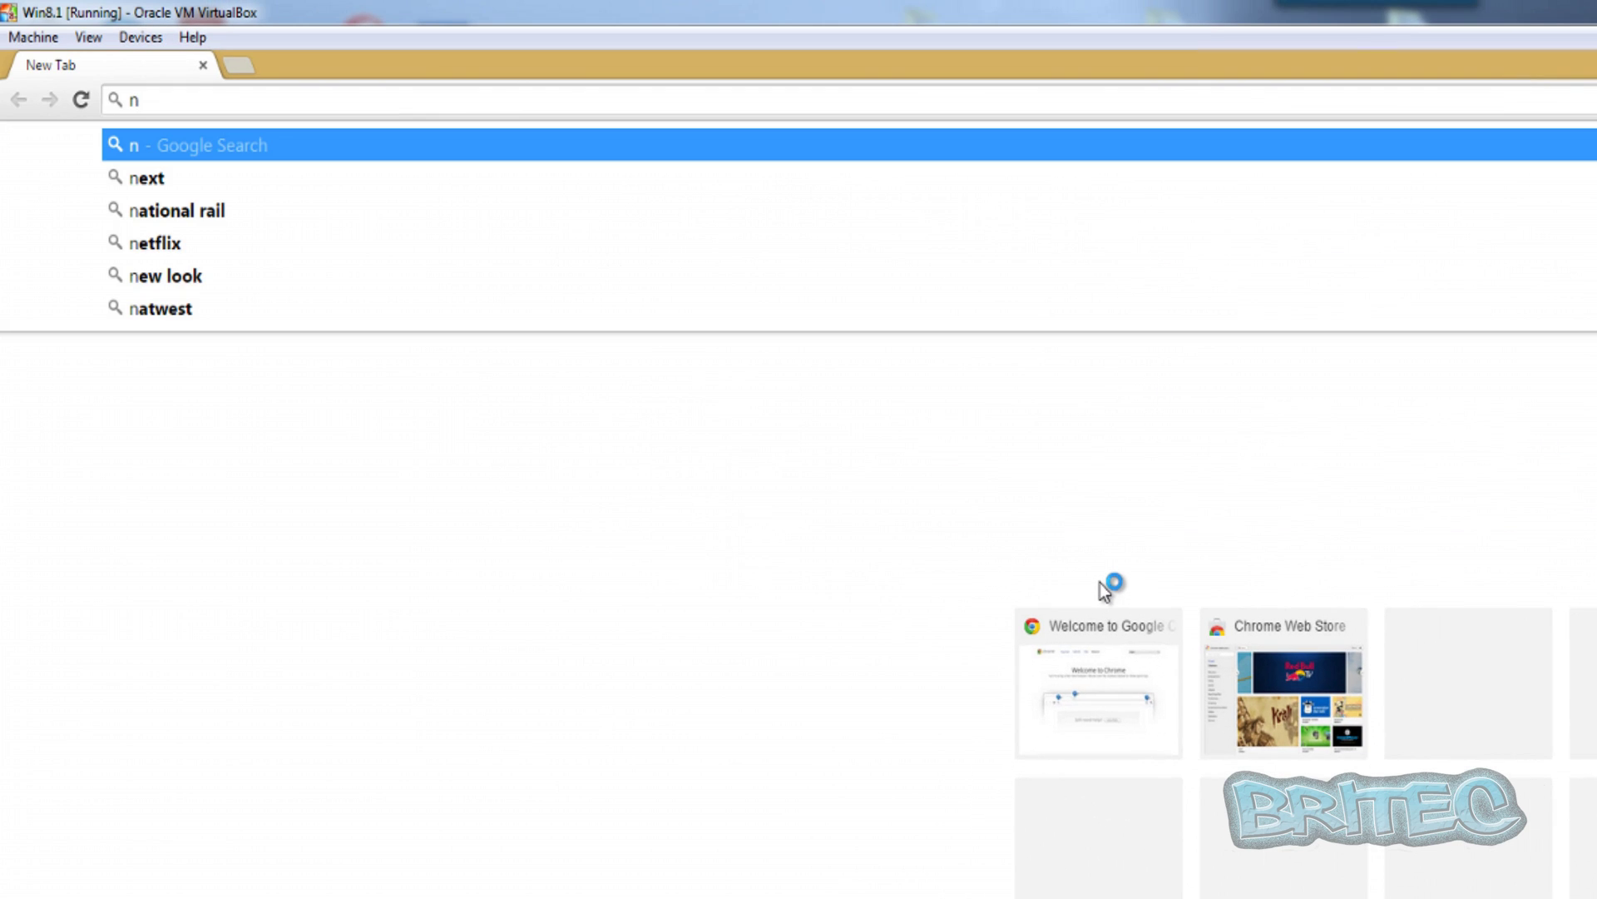
text(vidia)
key(Return)
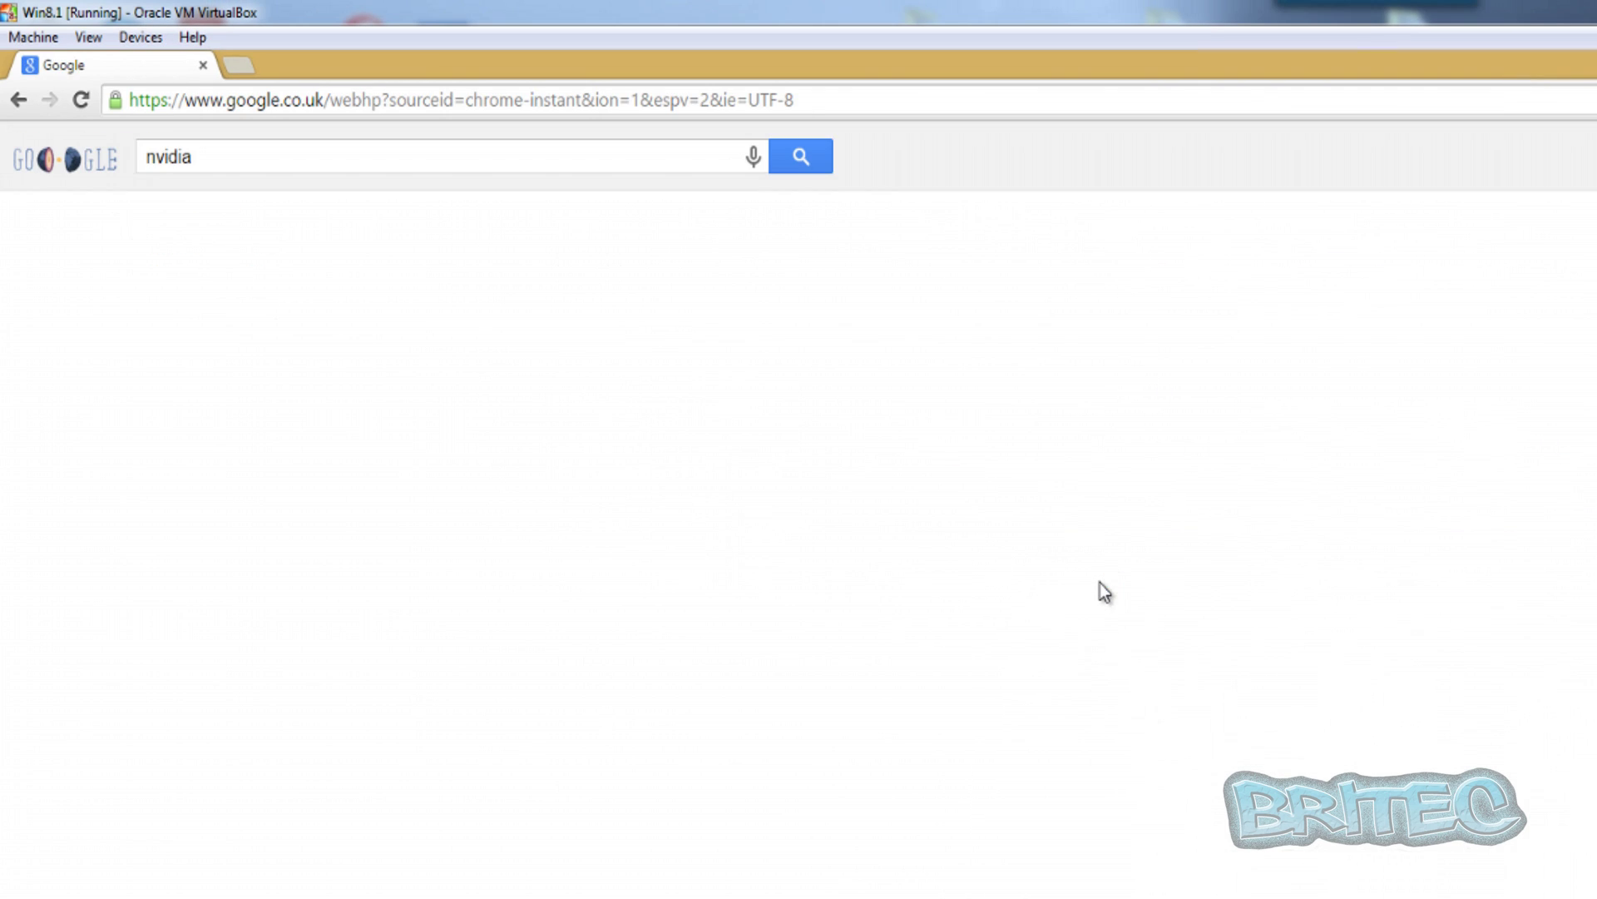
right_click(1100, 583)
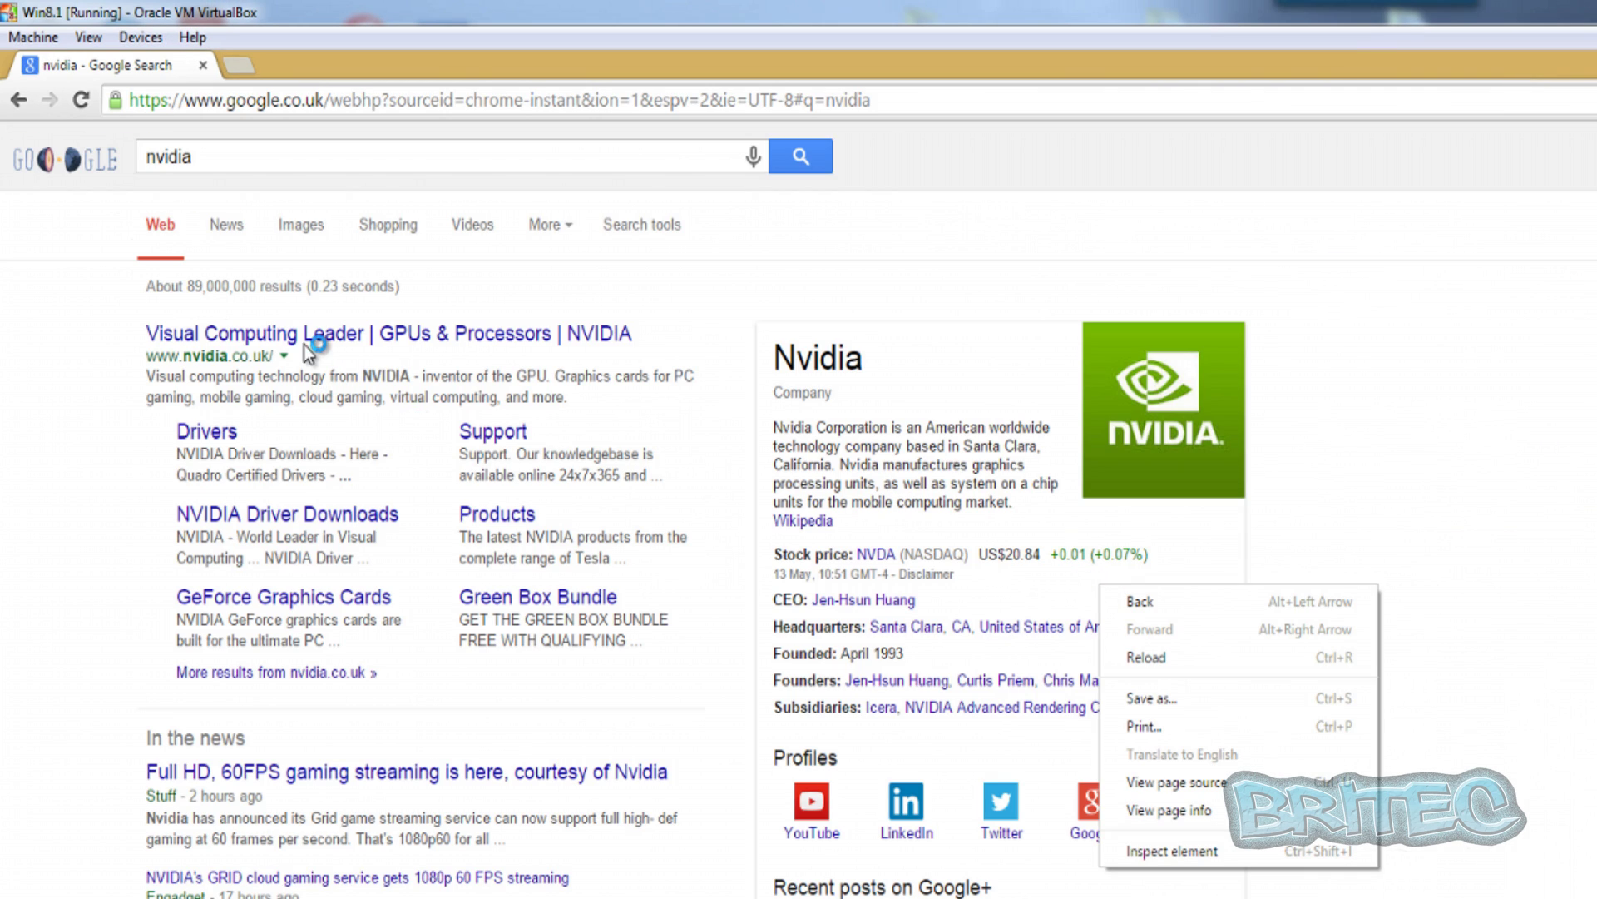
Open NVIDIA's Drivers page, keeping GeForce and GeForce 900 Series in the manual search.
click(206, 432)
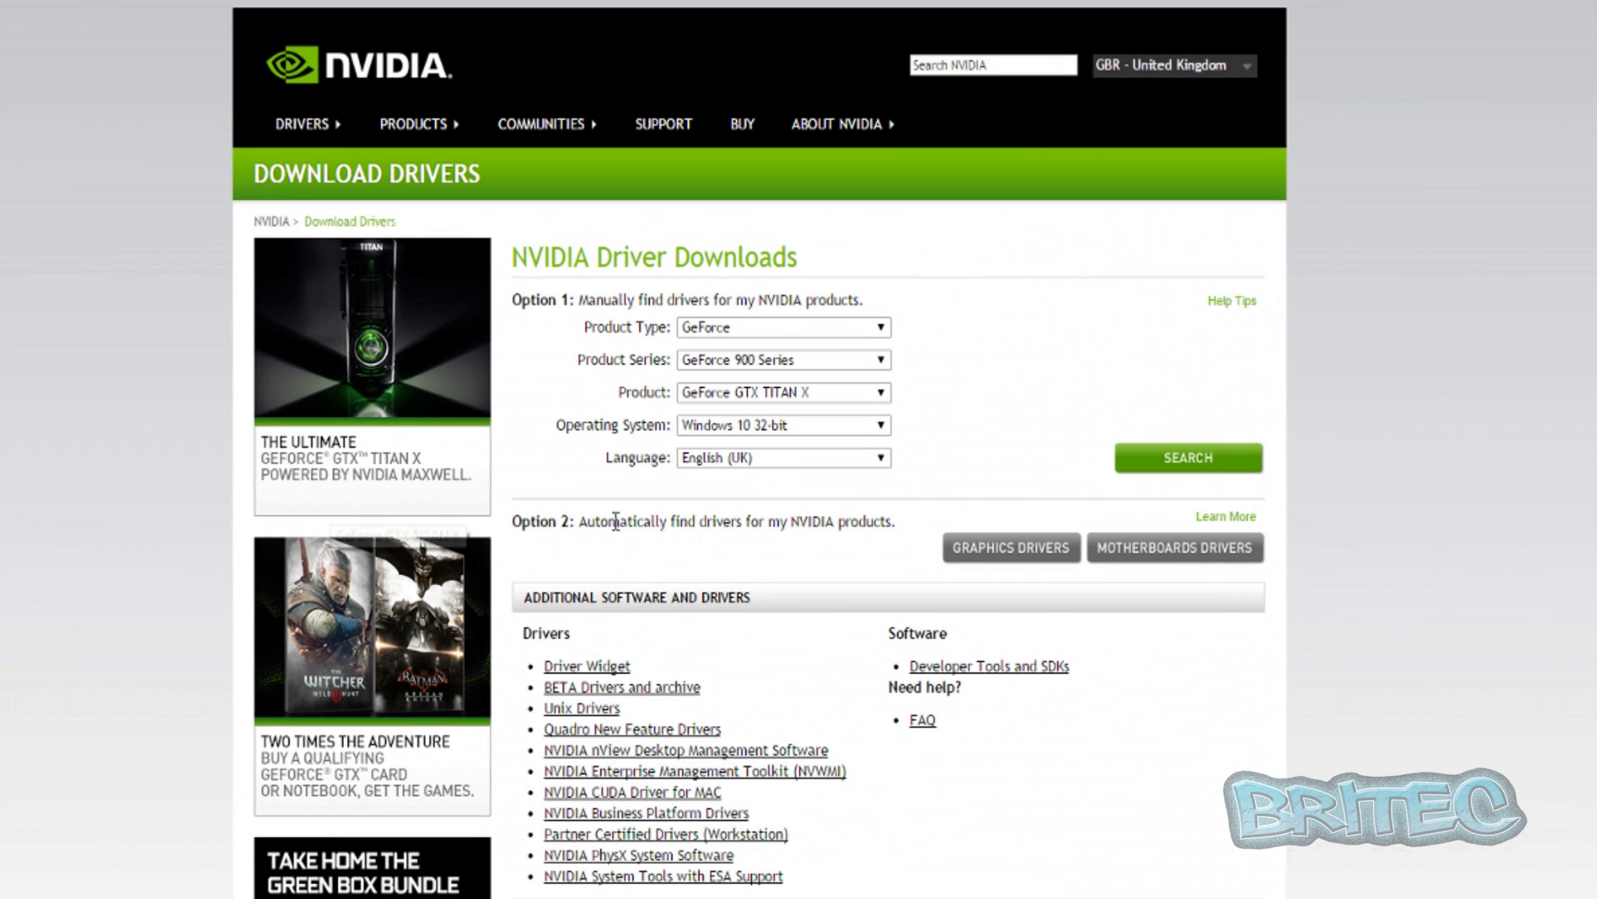
click(863, 330)
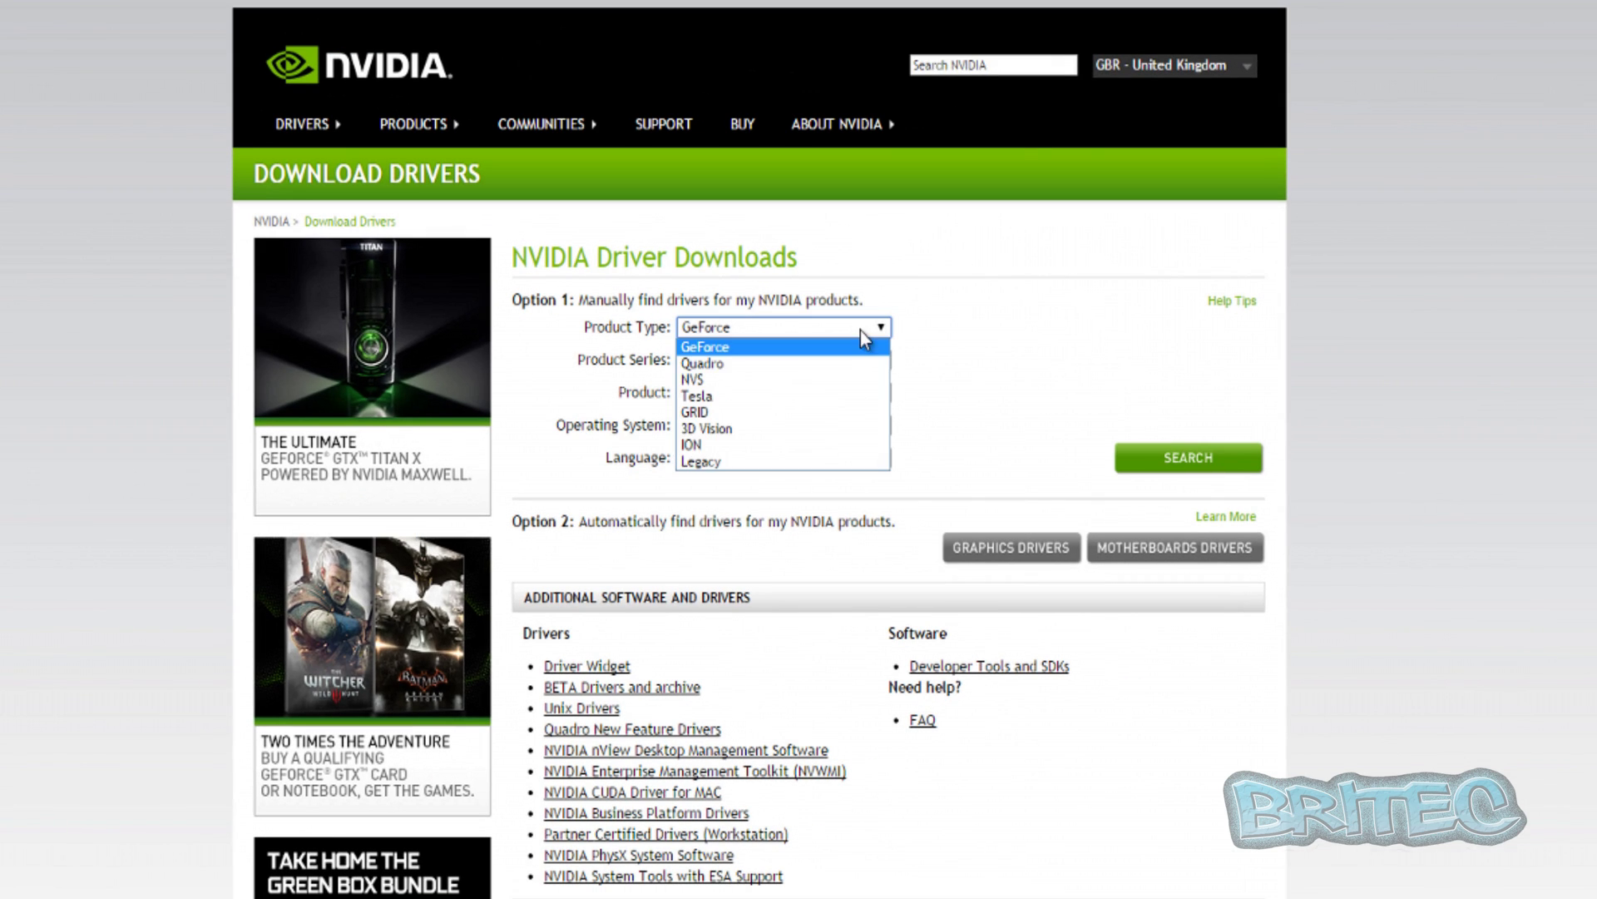
click(862, 330)
click(855, 360)
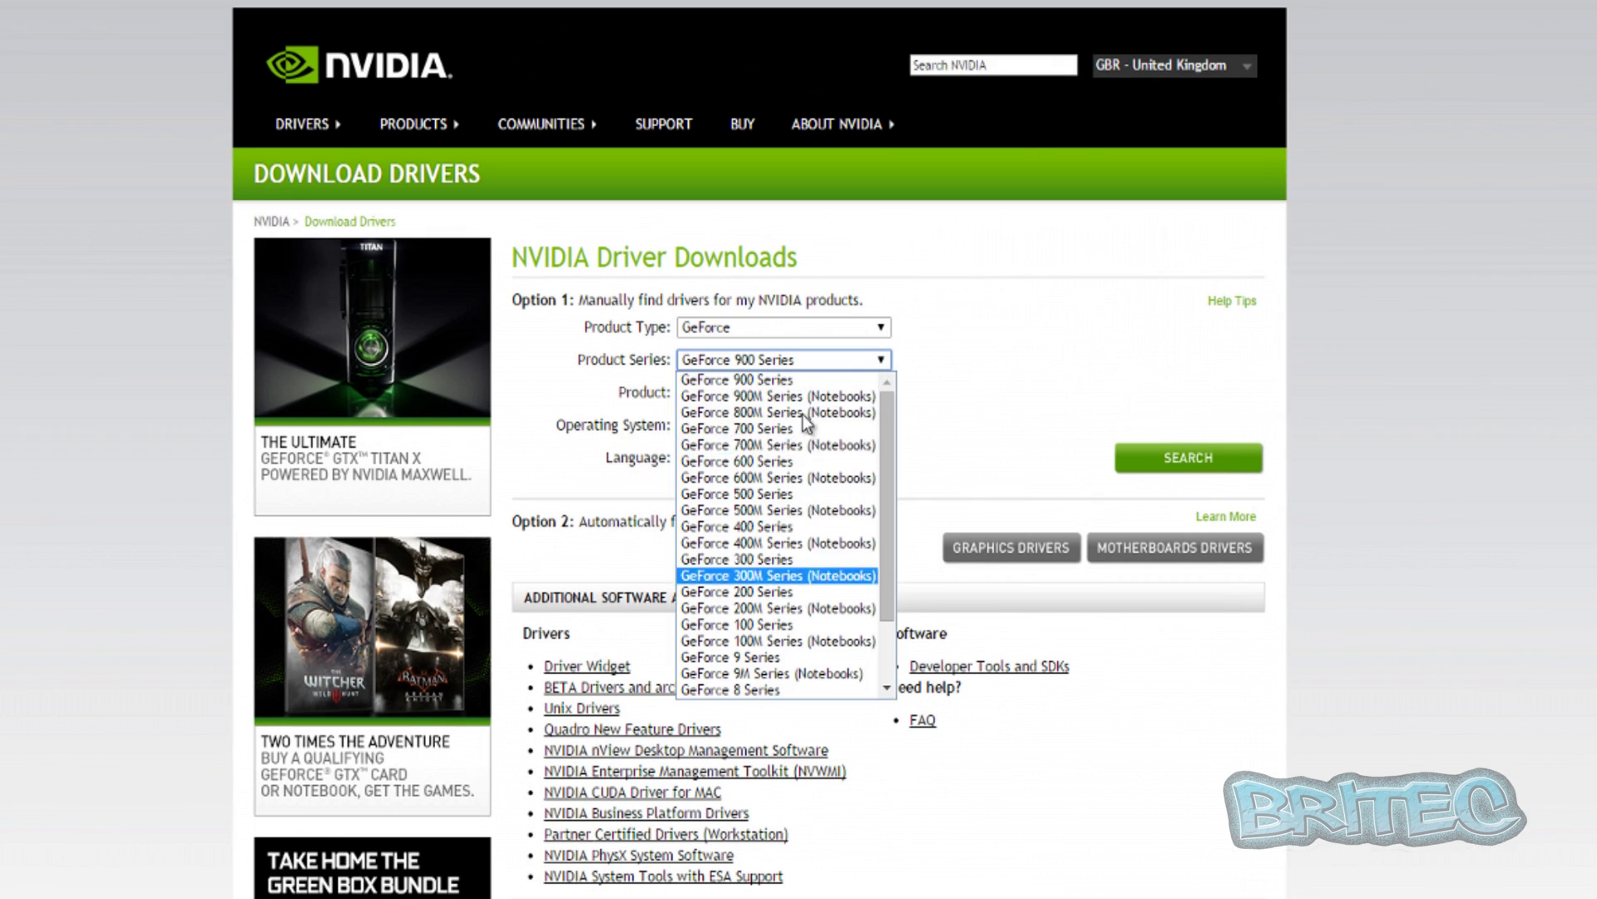
click(749, 379)
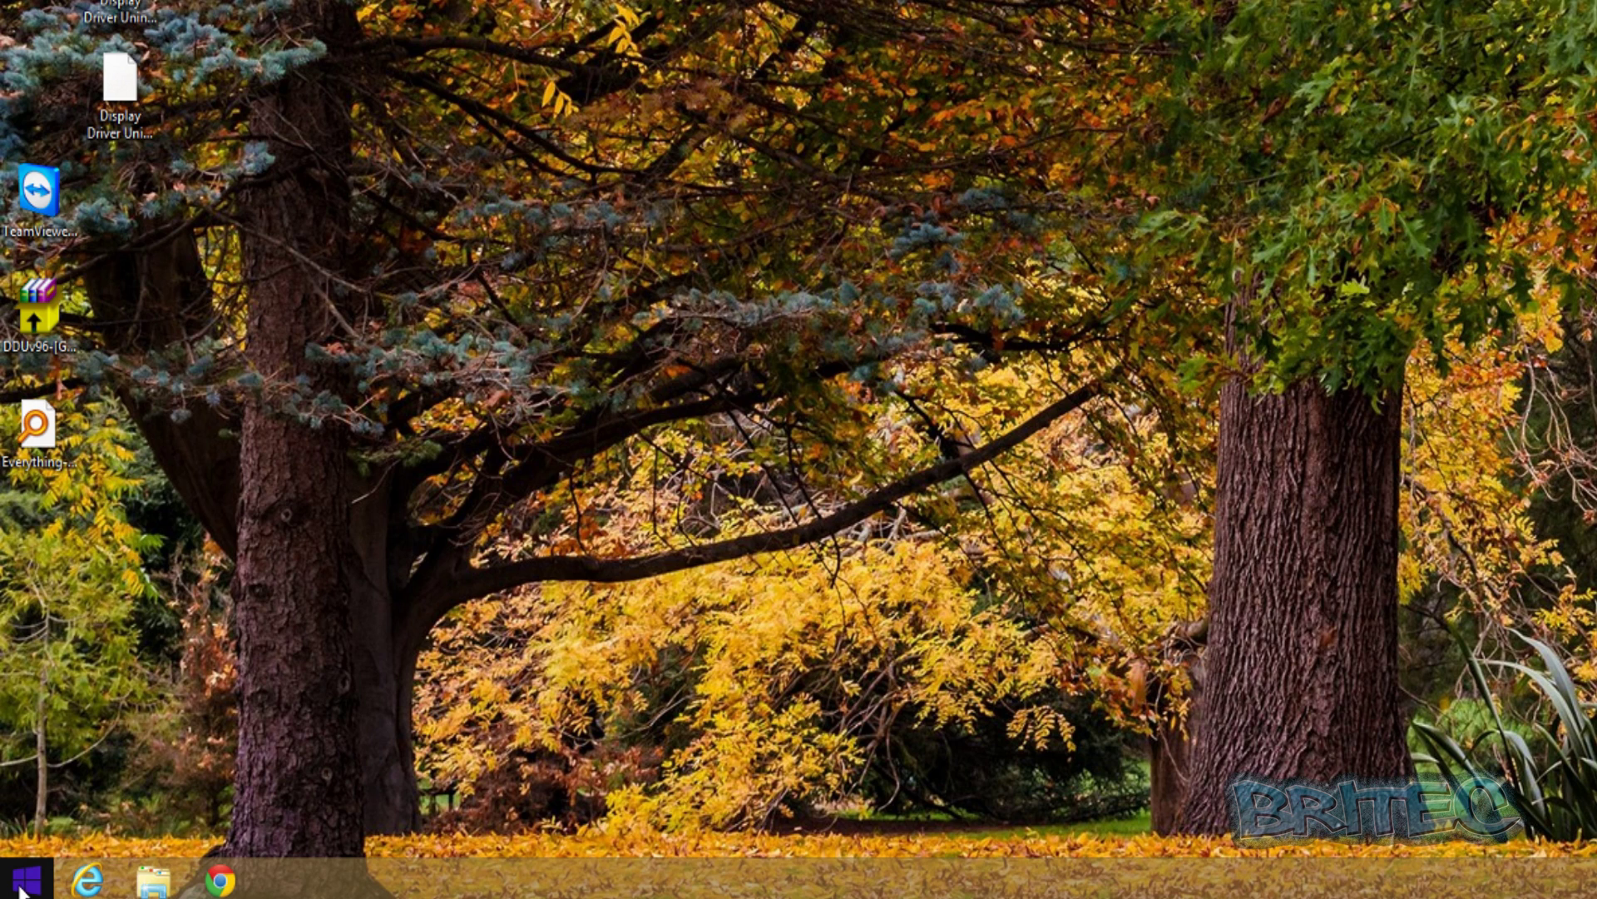
Open the Run box from the Start menu with msconfig in the Open field.
right_click(23, 890)
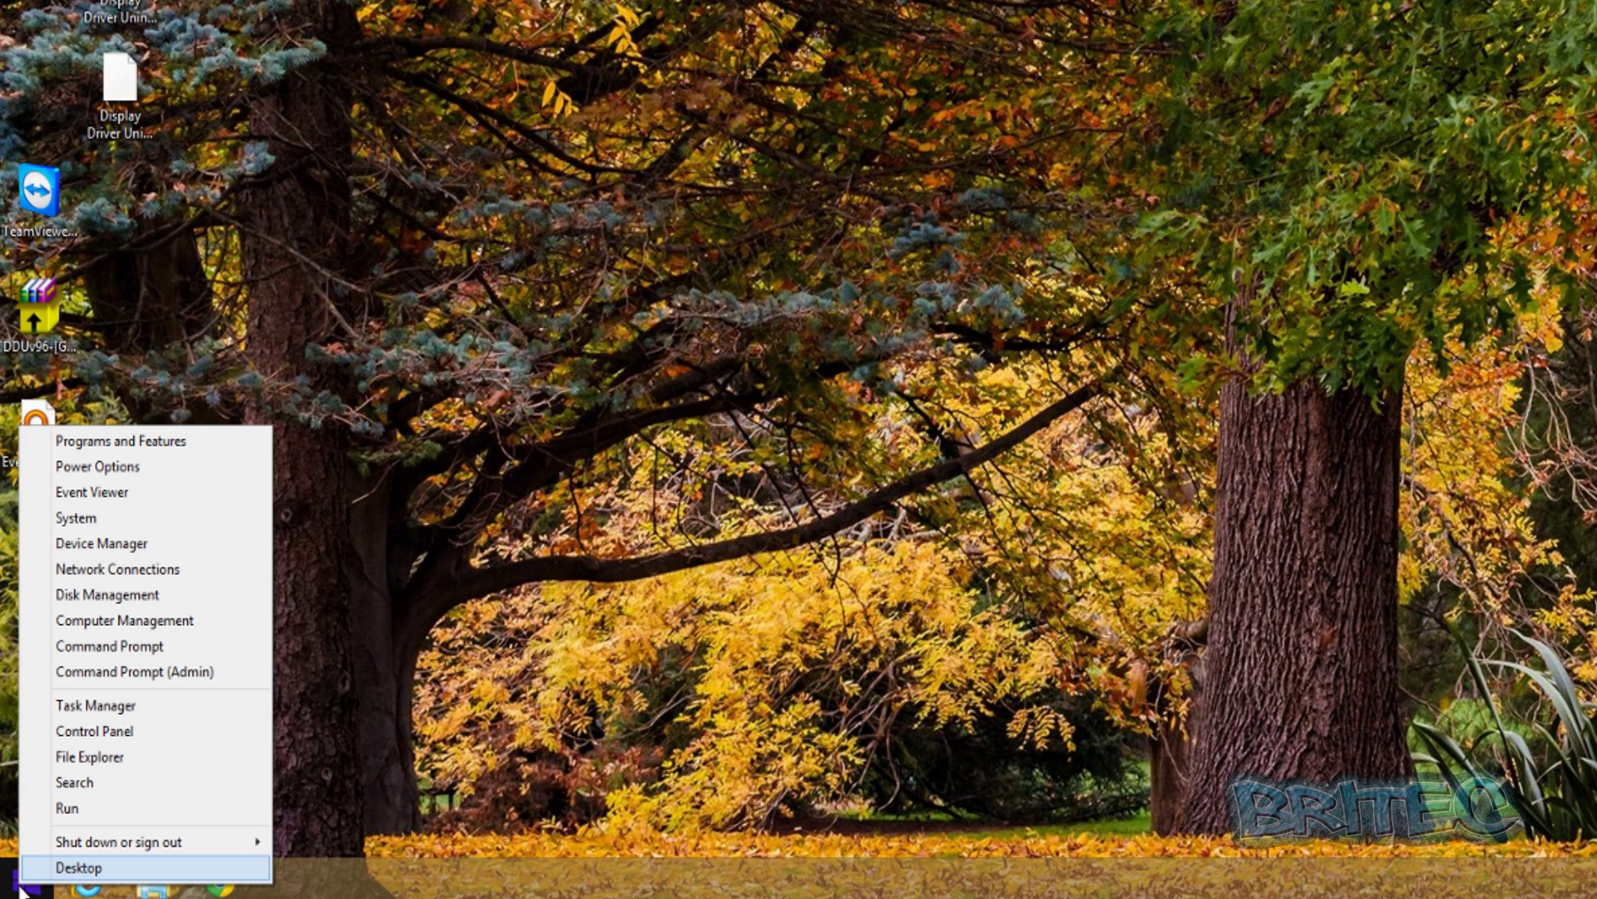
click(88, 808)
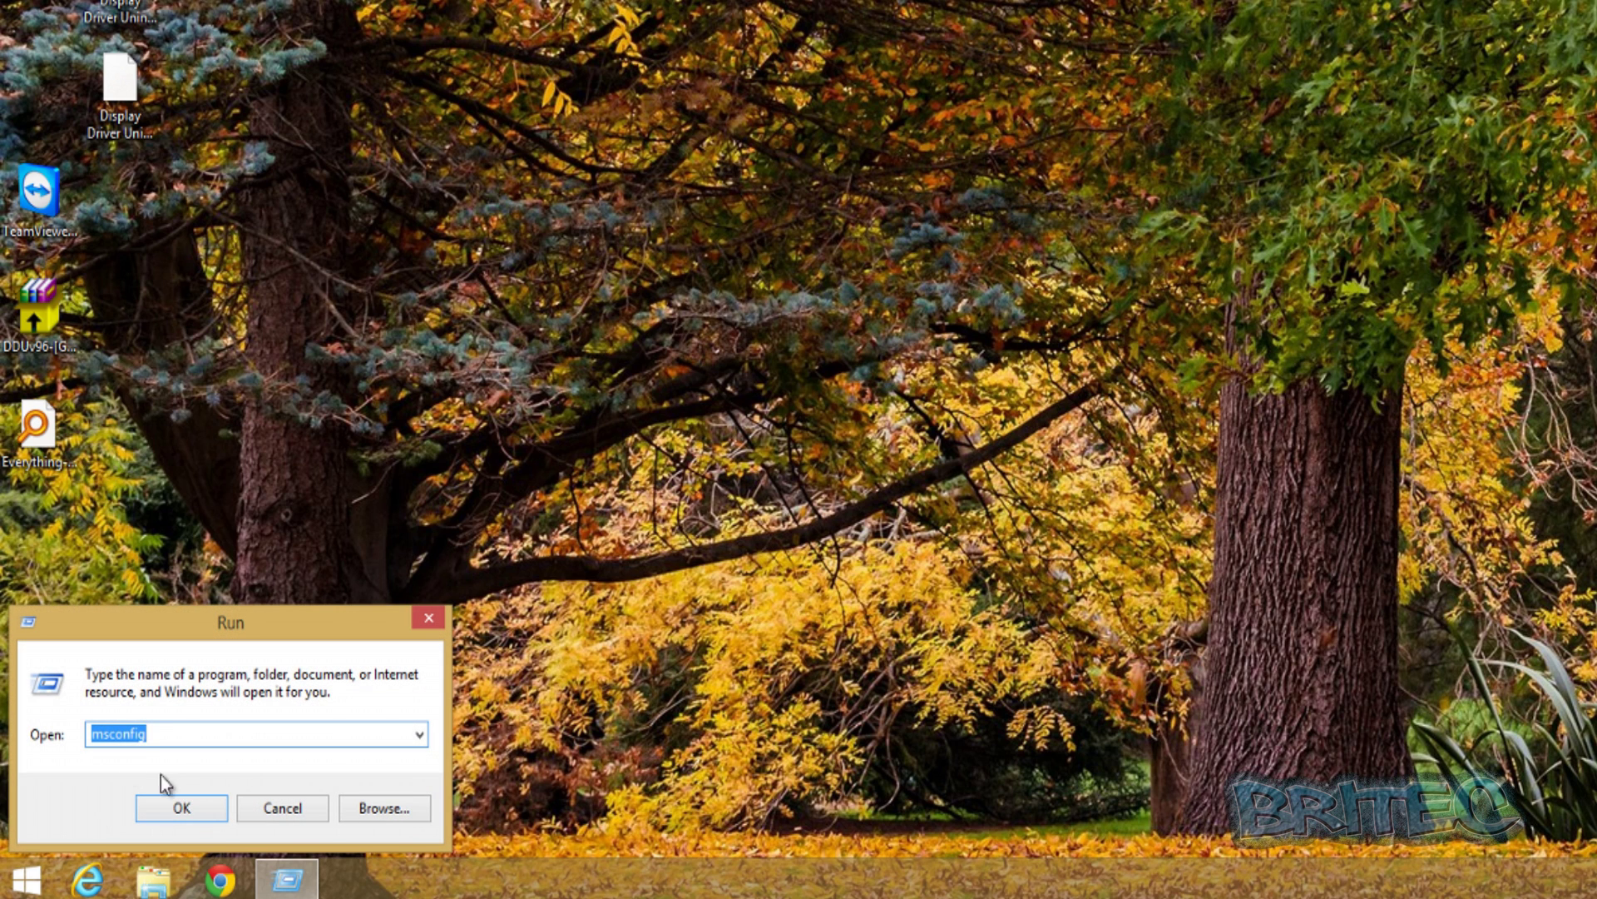
click(155, 734)
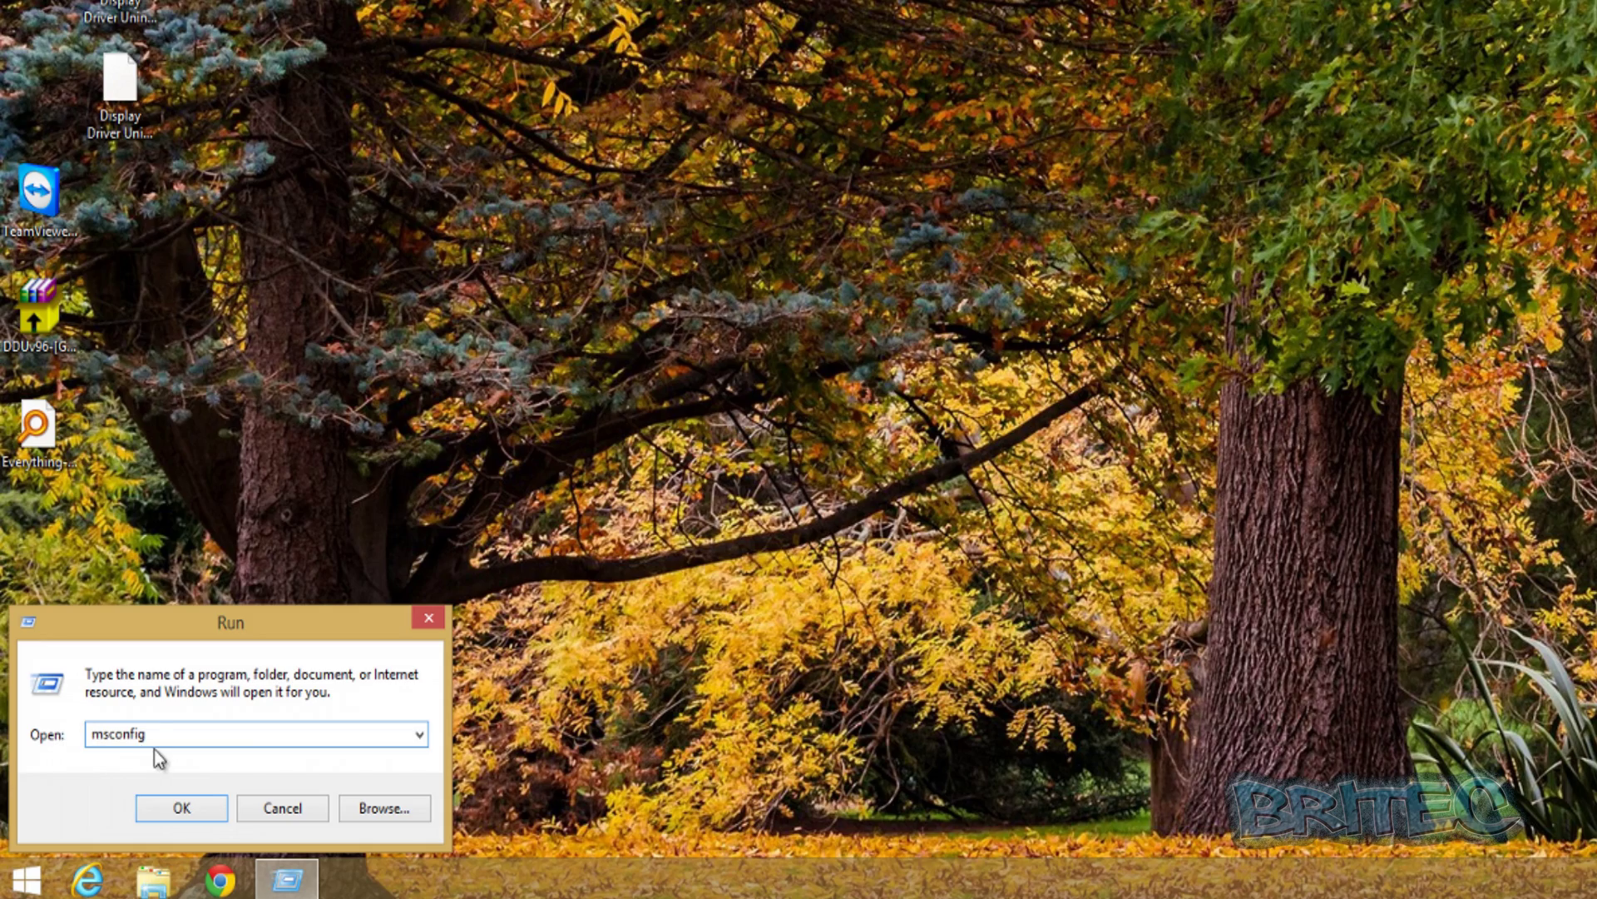
Run msconfig, enable Minimal Safe boot on the Boot tab, apply it and restart.
click(163, 811)
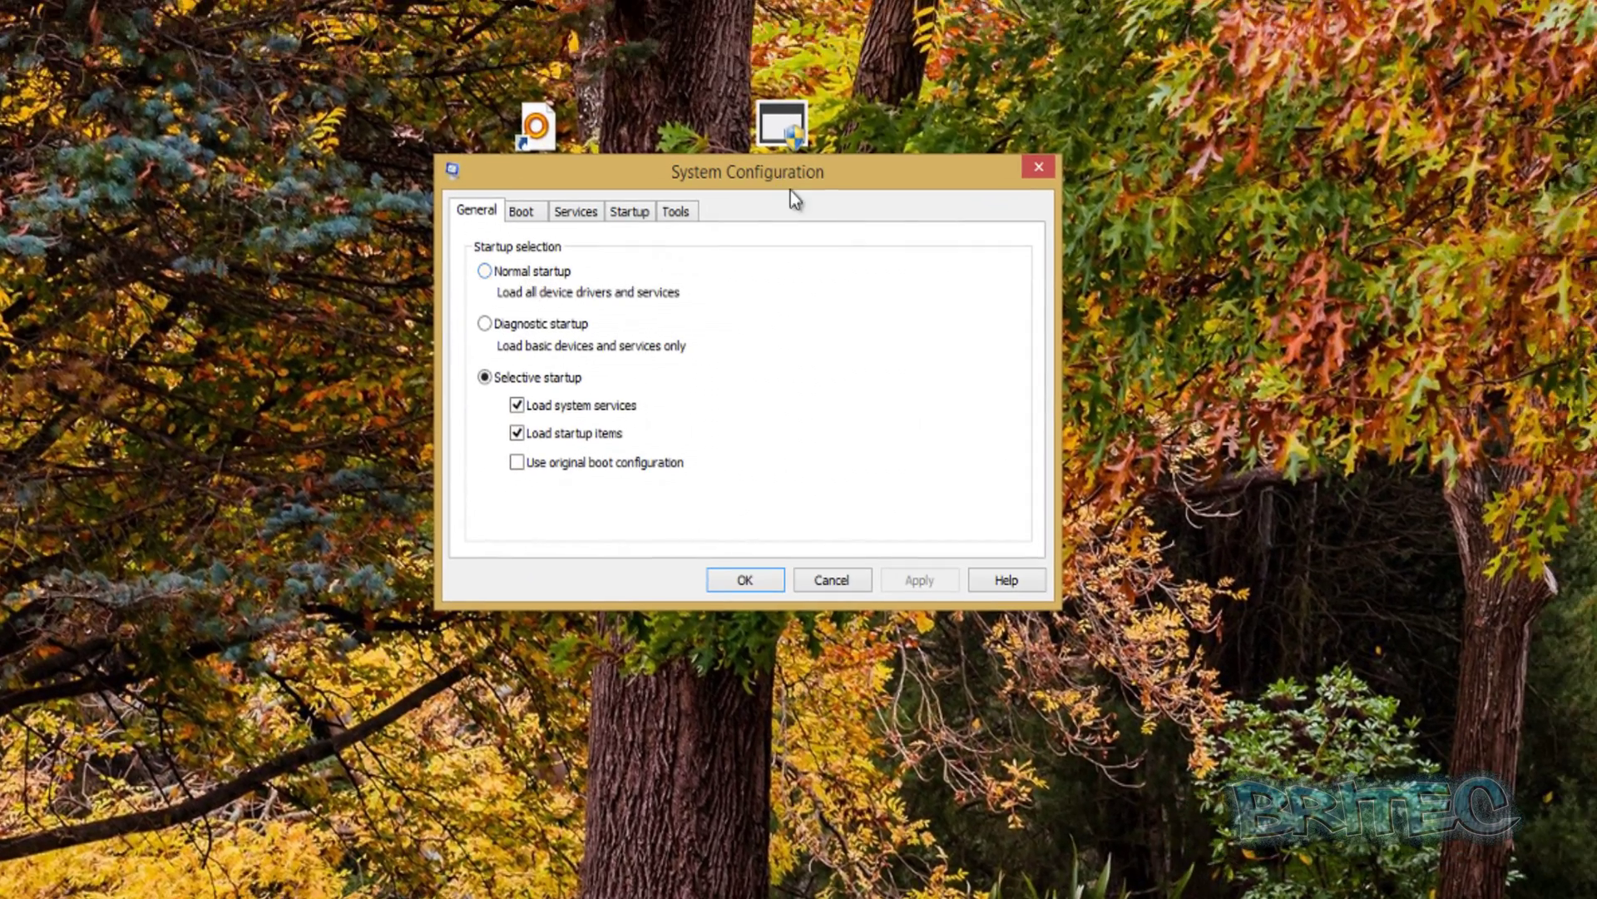
drag(735, 170, 737, 208)
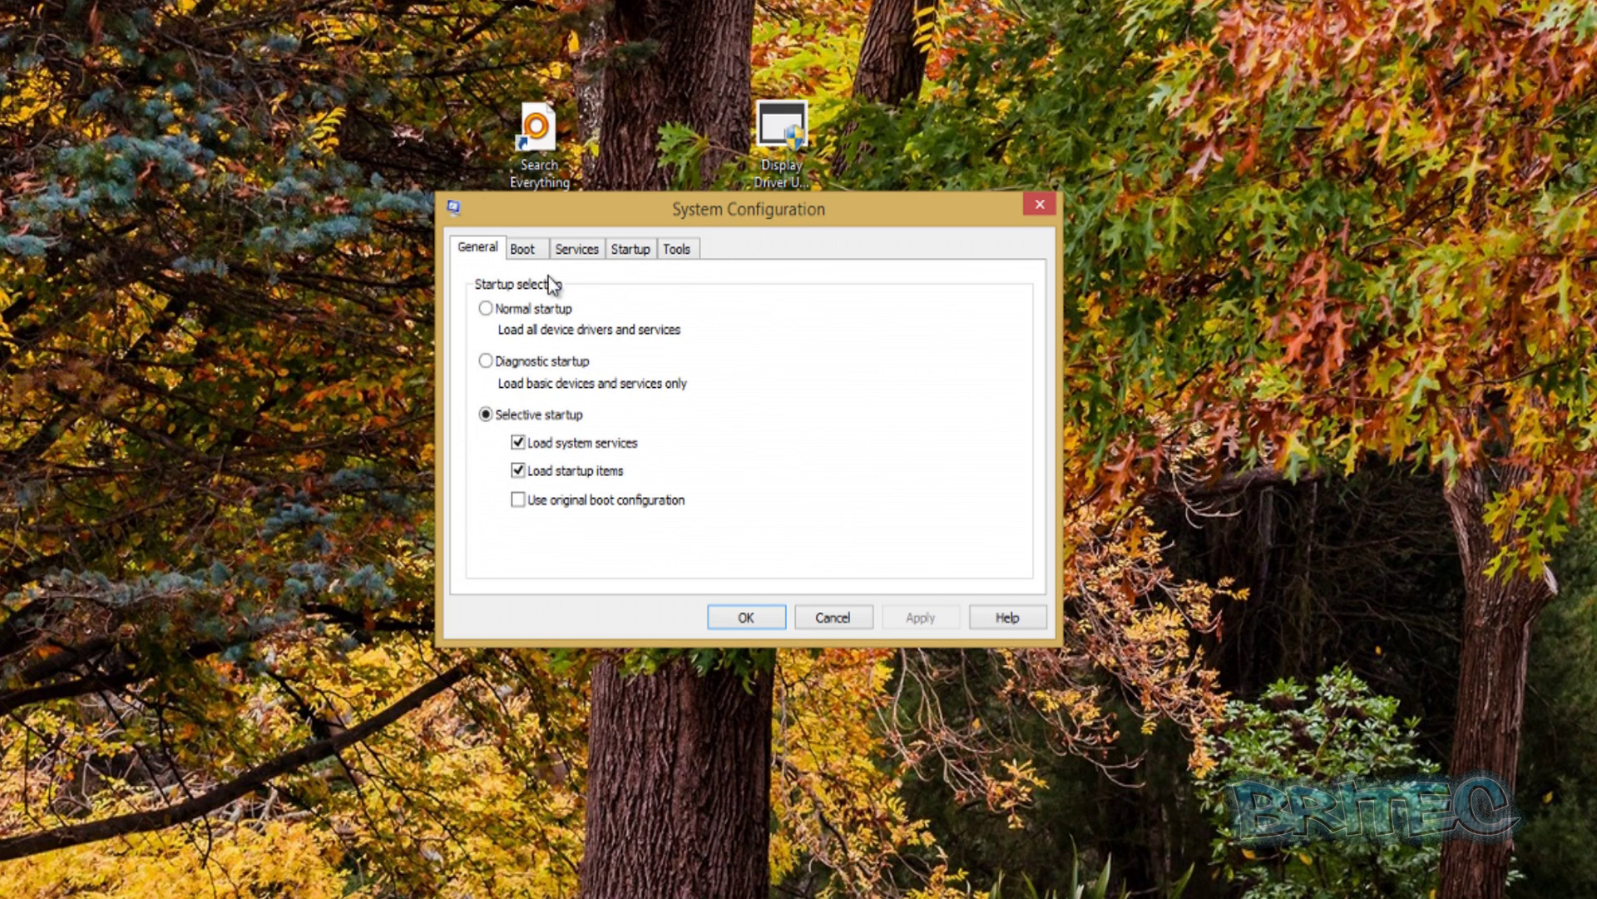
click(524, 251)
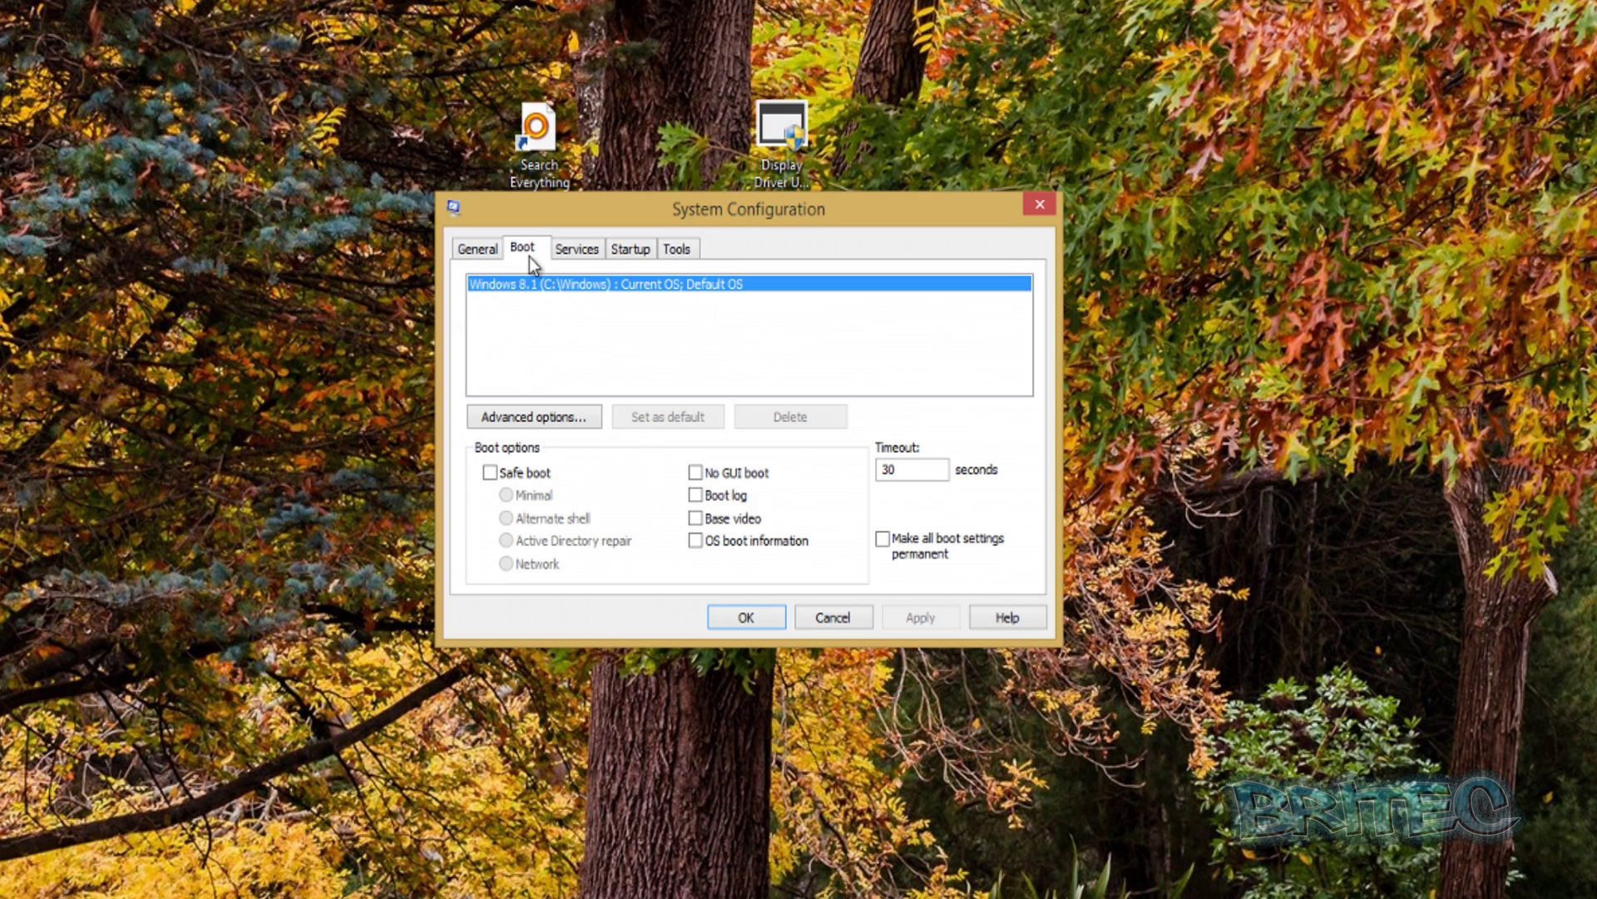
click(491, 472)
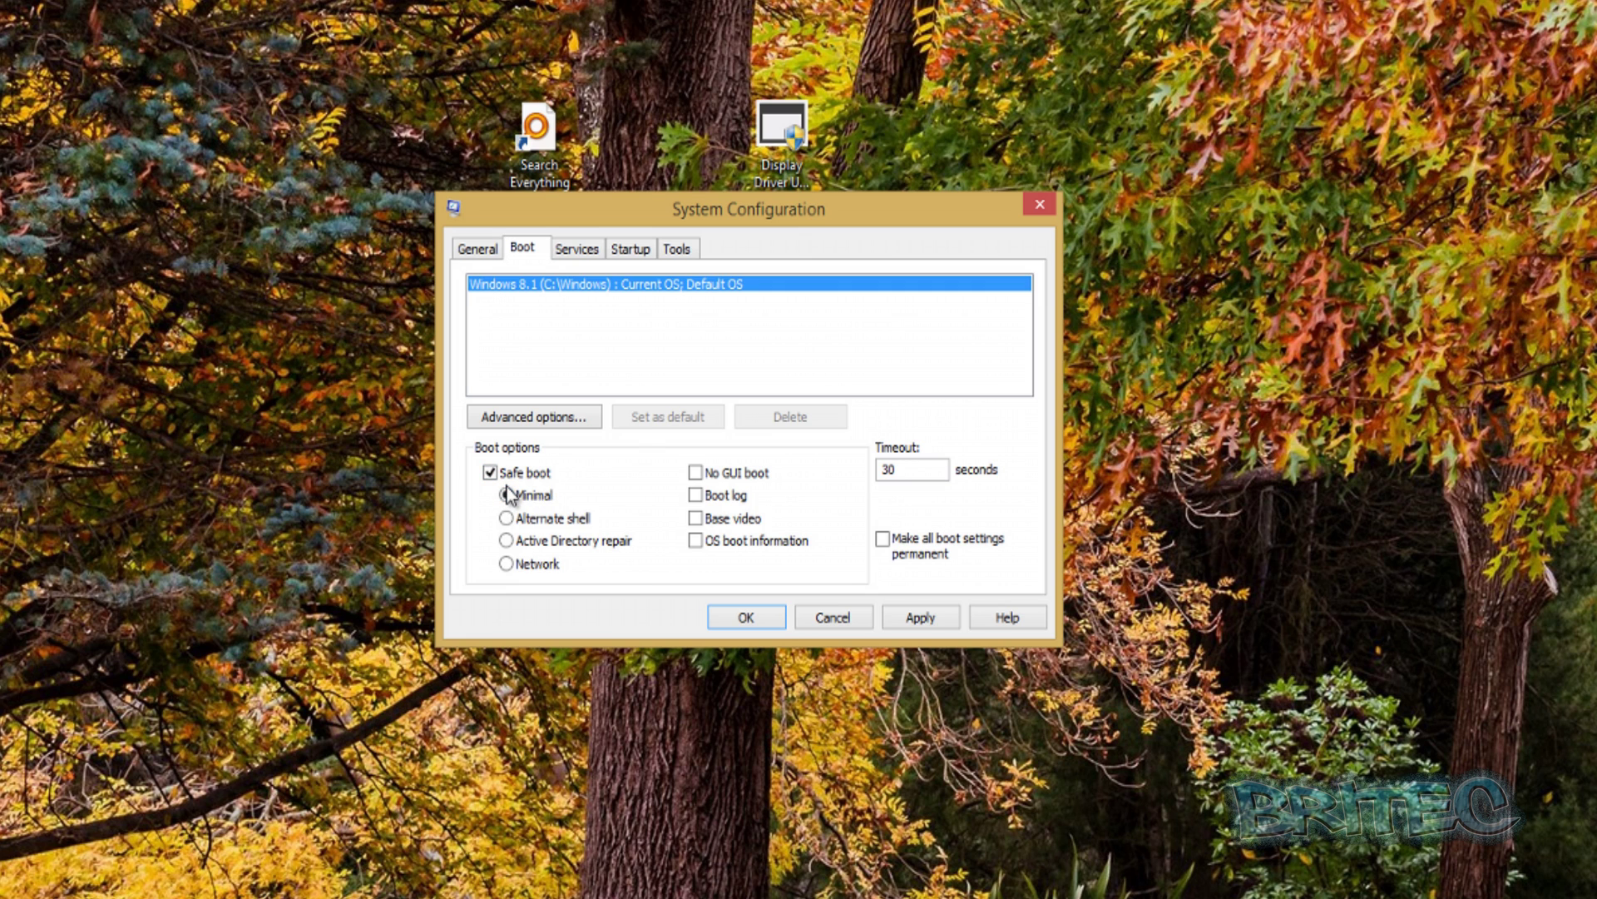
click(928, 621)
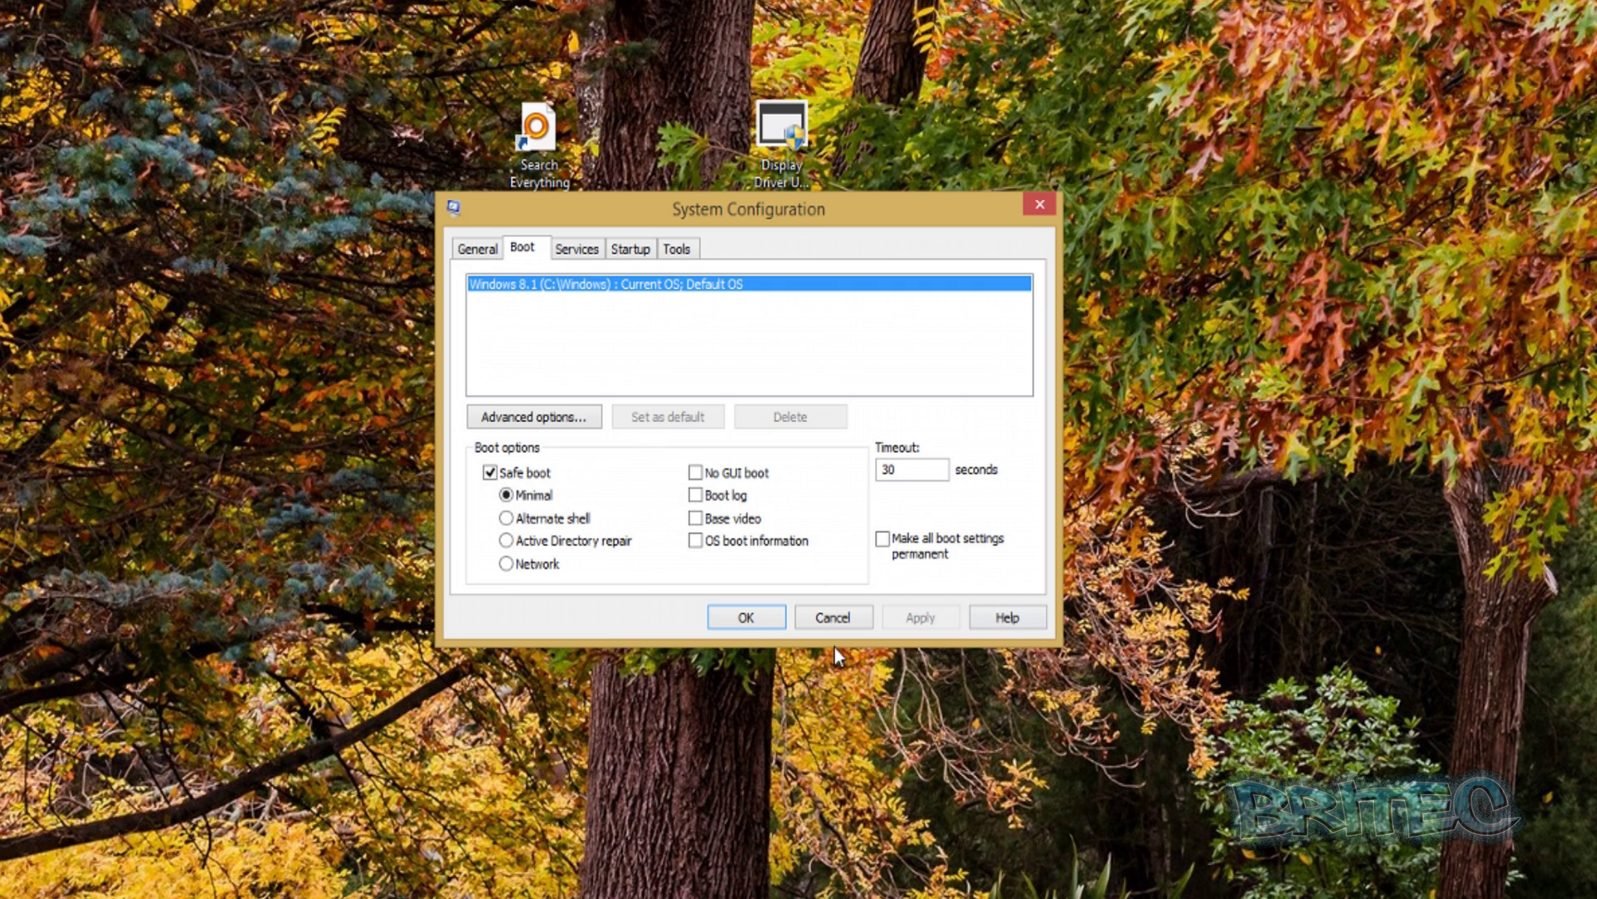
click(745, 616)
click(676, 436)
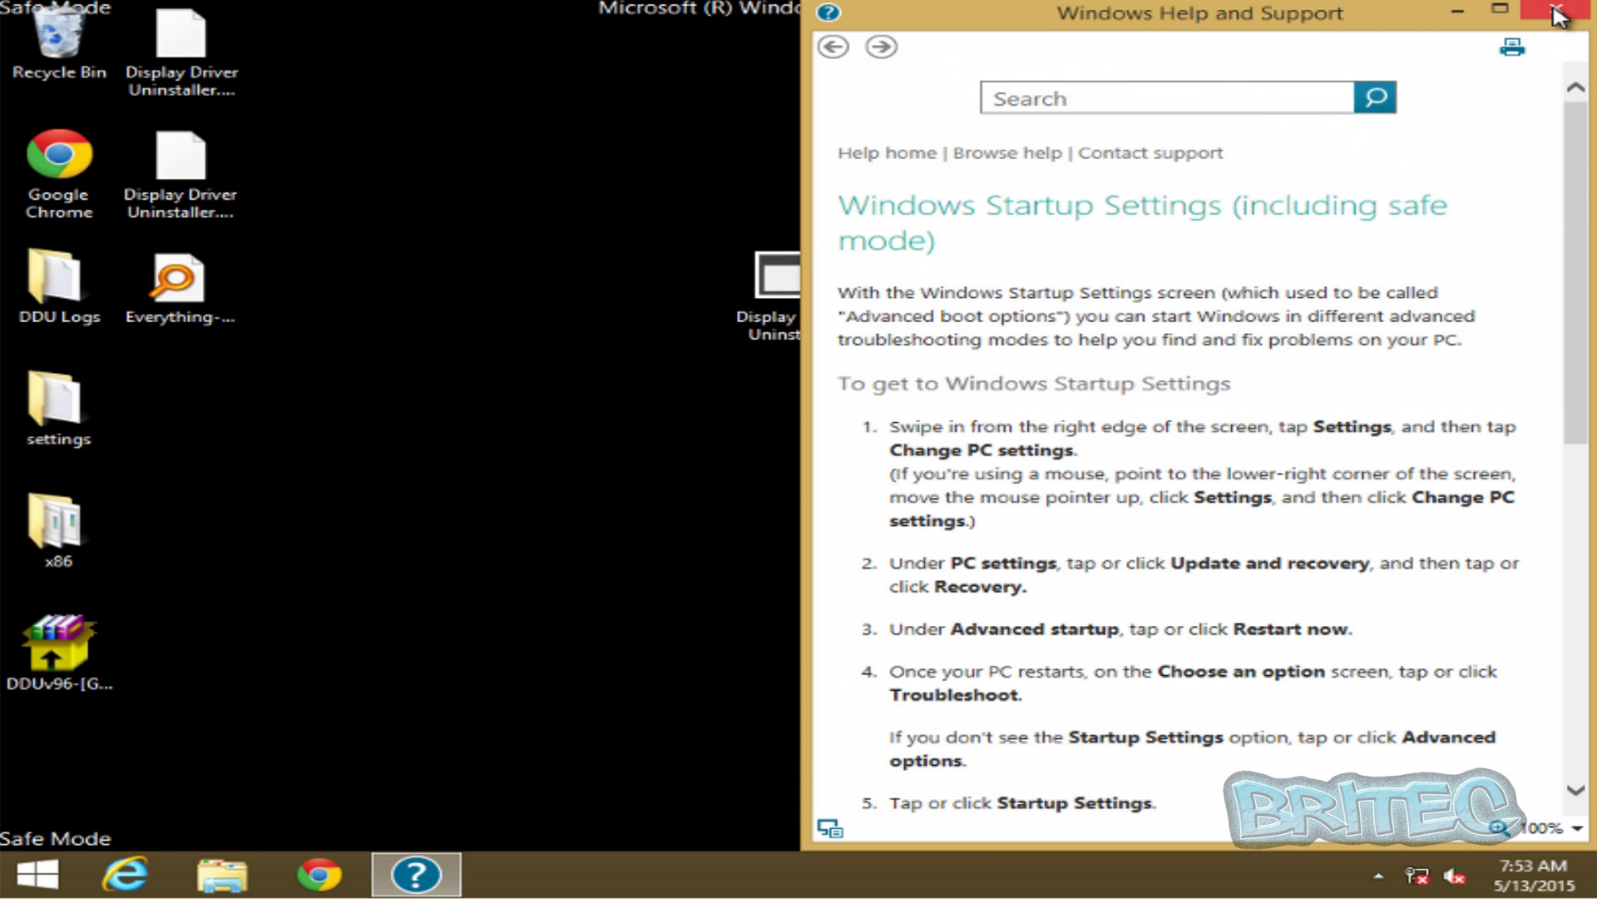
Close Windows Help and Support and select the Display Driver Uninstaller desktop shortcut.
click(1556, 13)
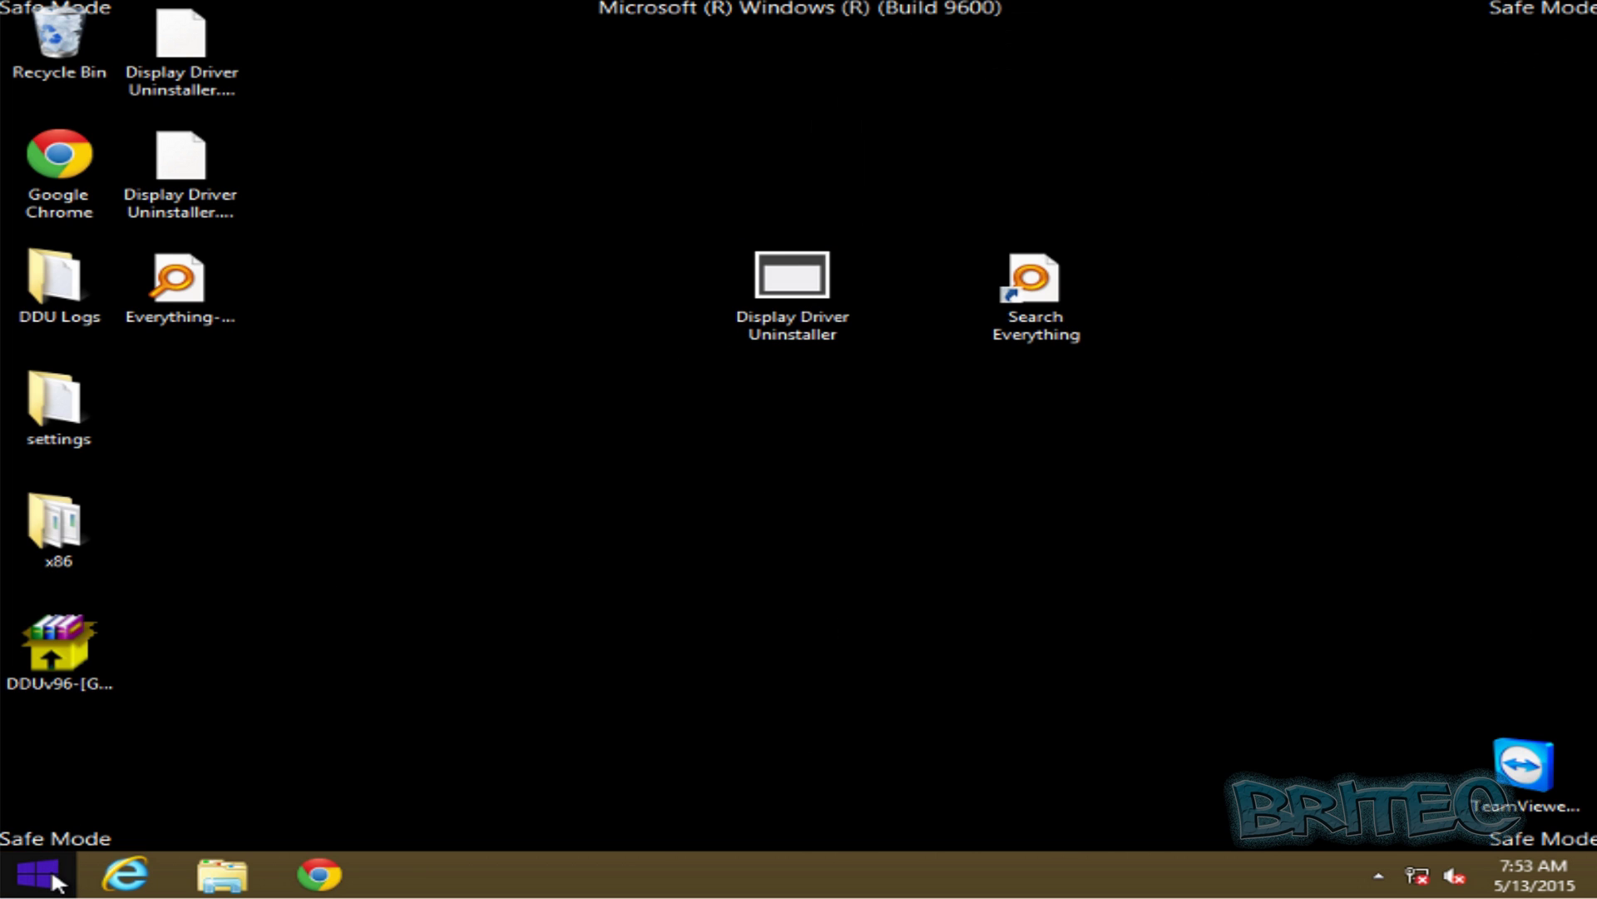
click(757, 323)
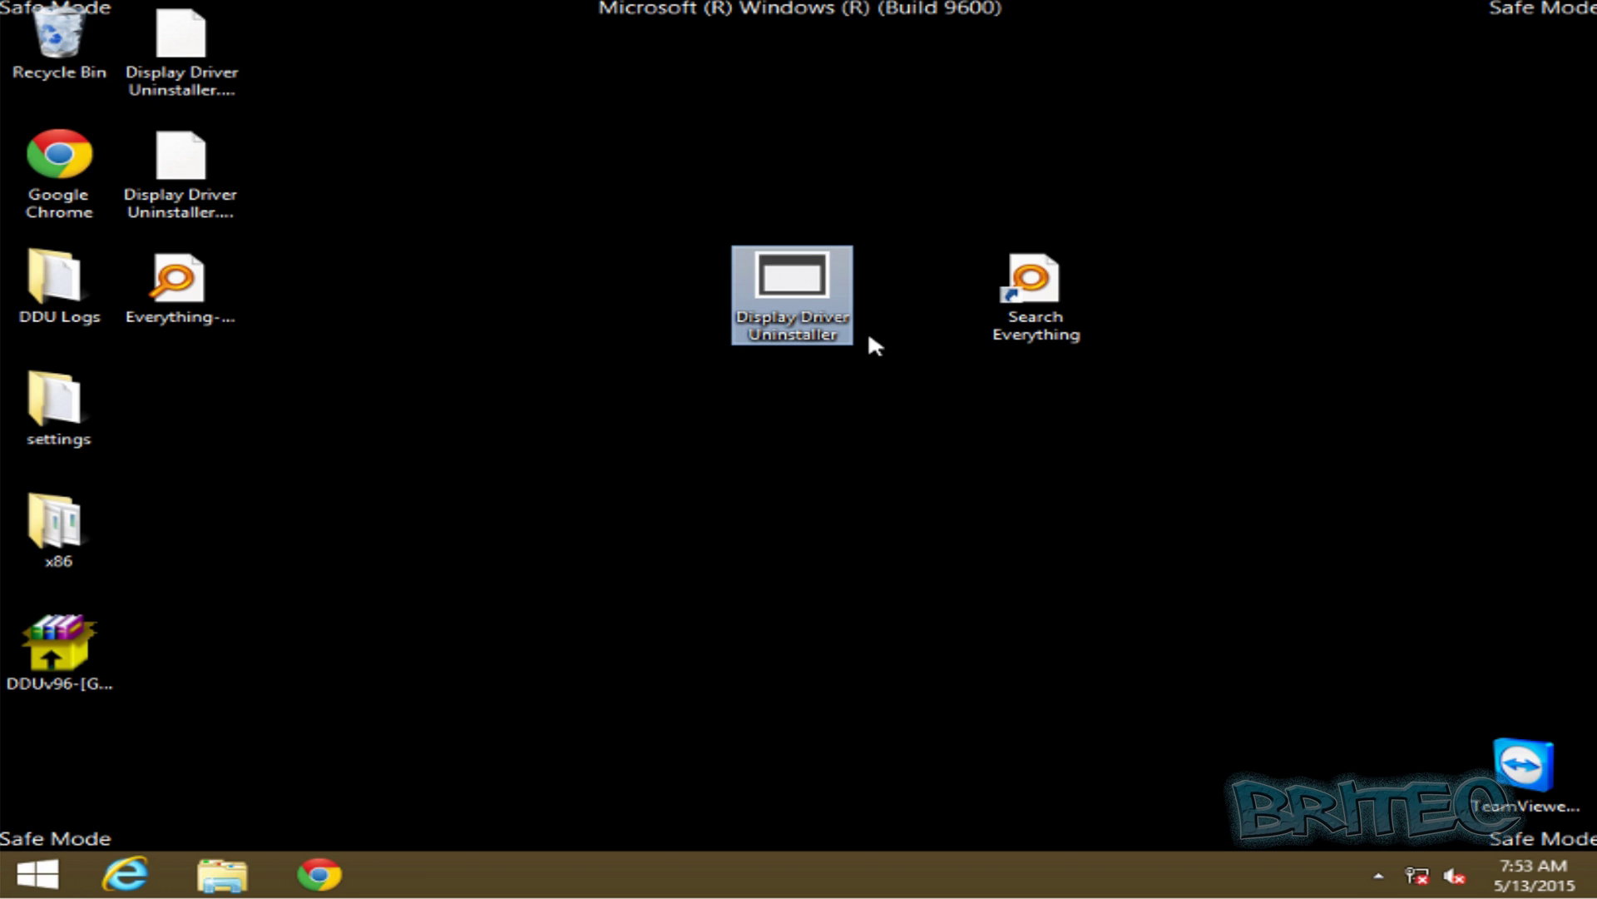
mouse_move(786, 286)
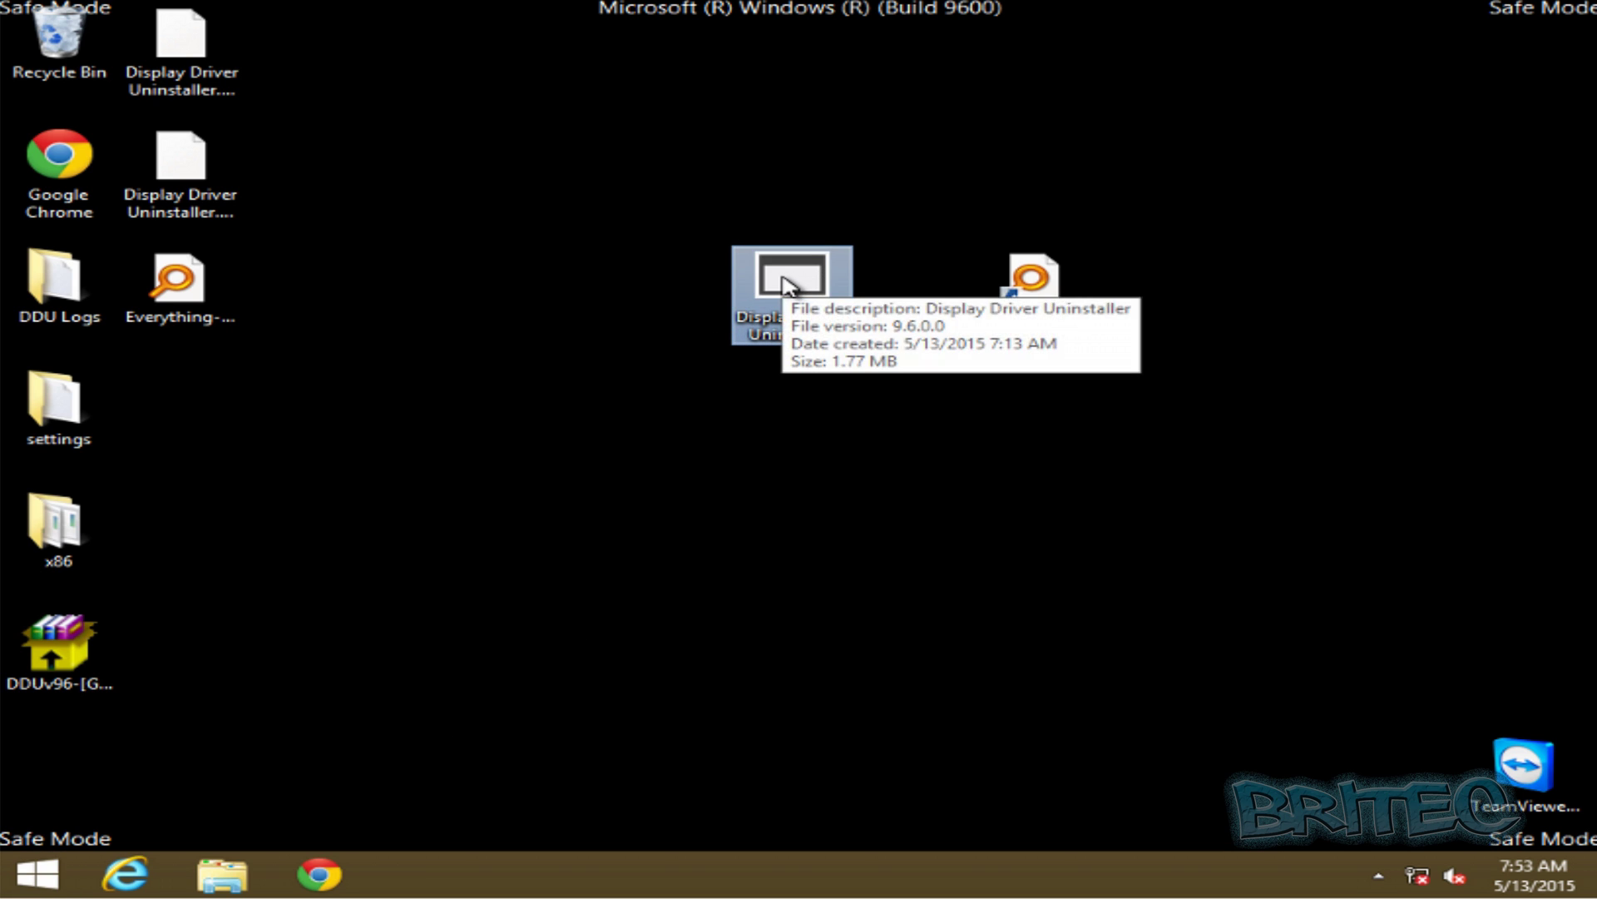
Launch DDU, choose NVIDIA as the driver and tick Remove C:\AMD and or C:\NVIDIA folders.
double_click(787, 286)
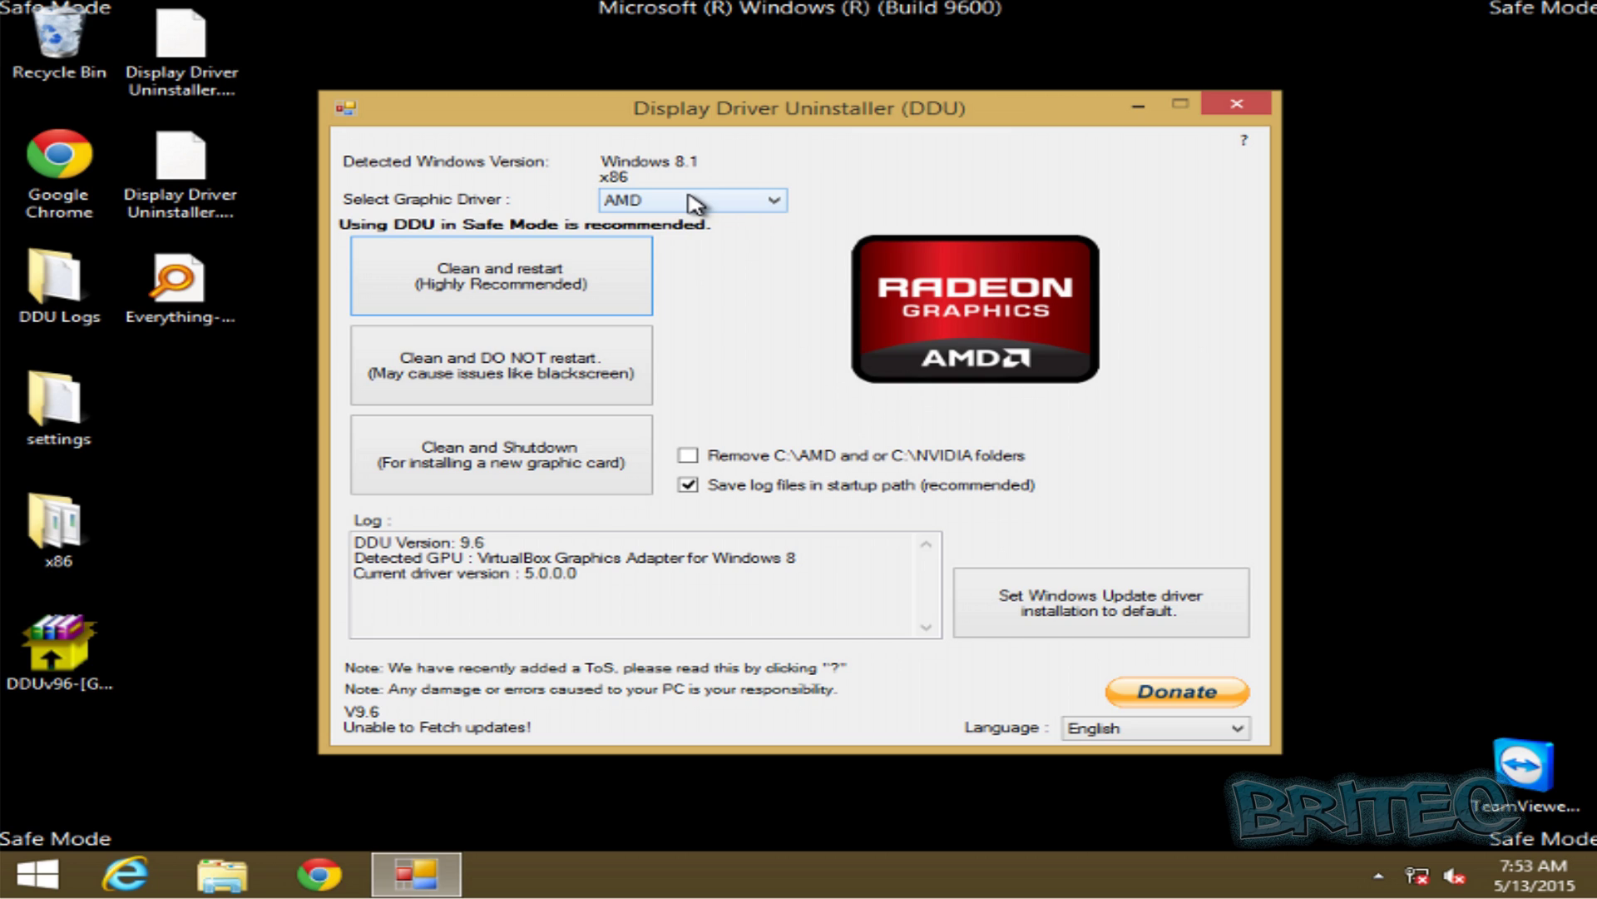
click(751, 208)
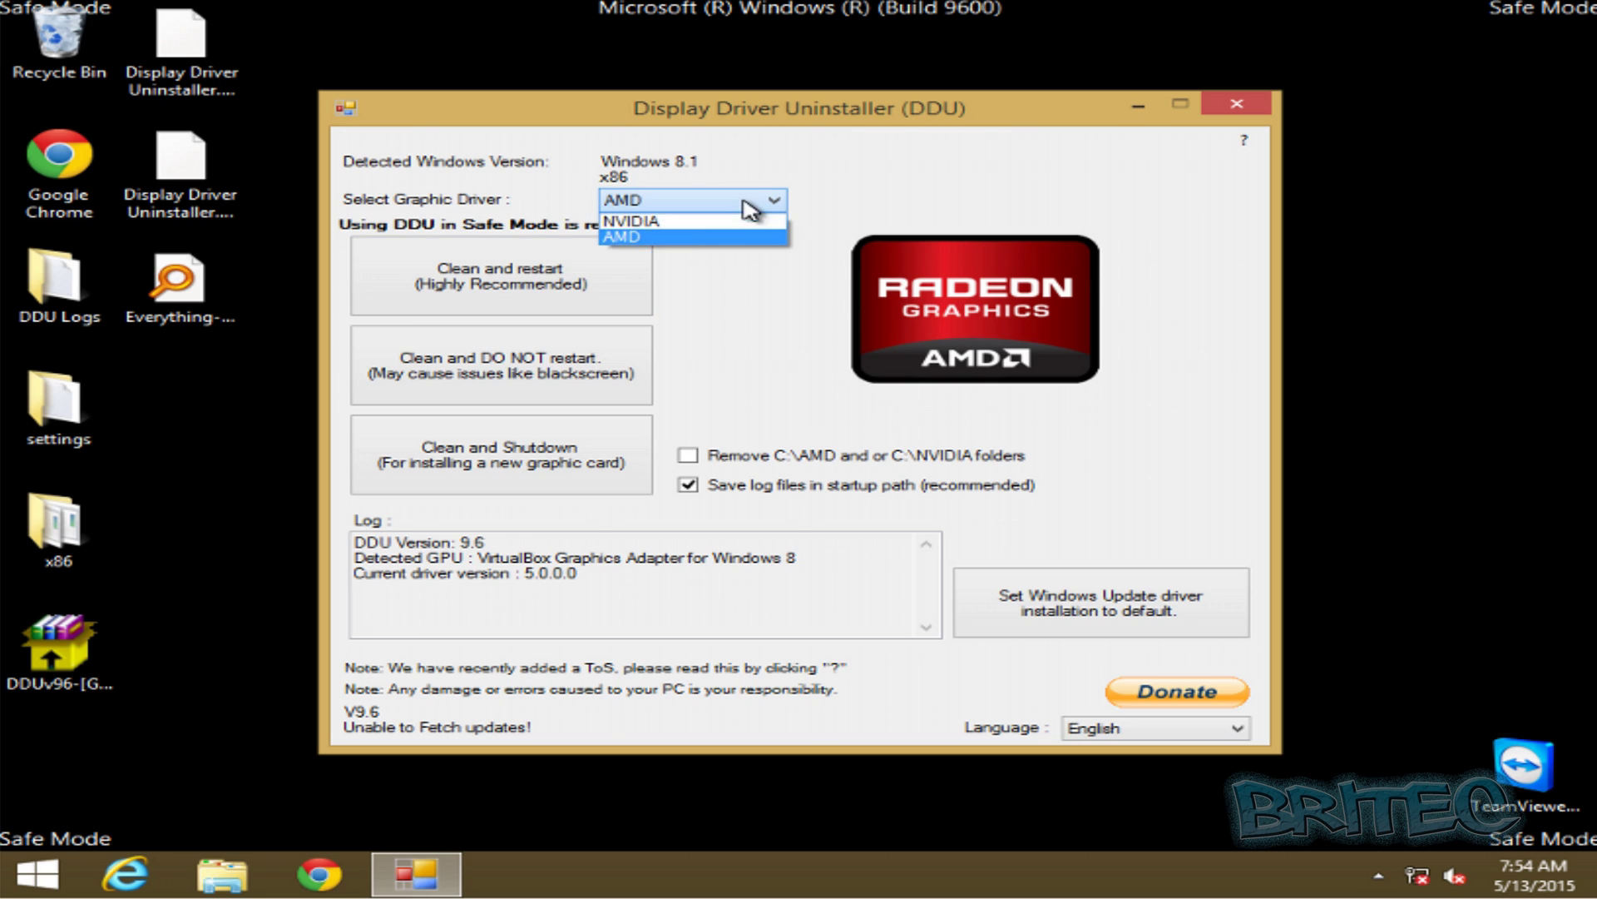
click(718, 236)
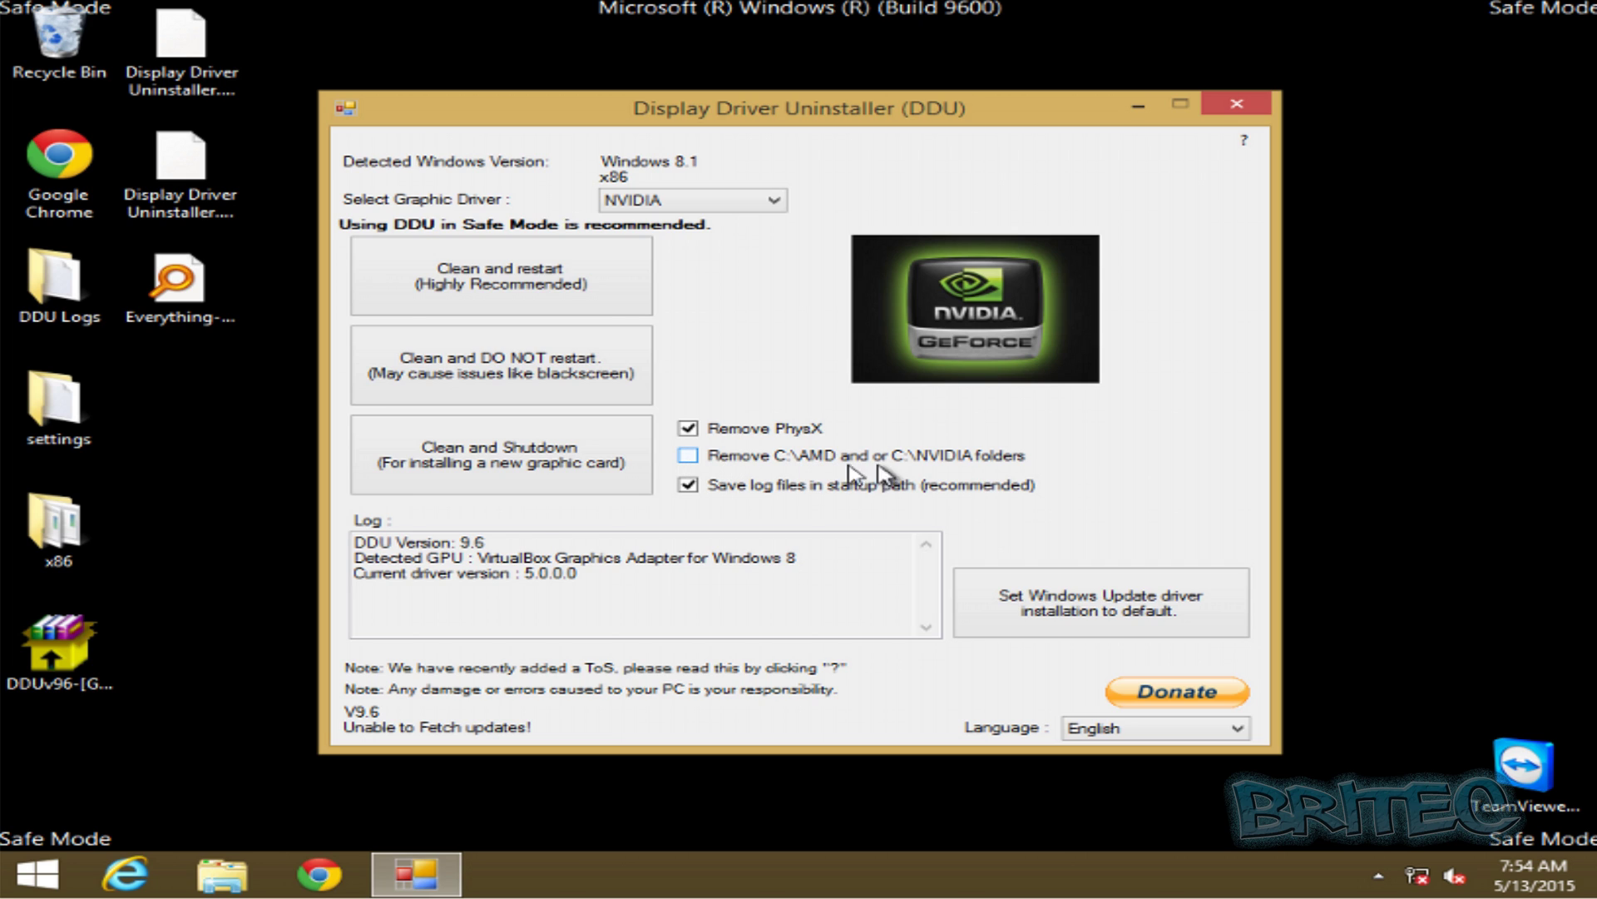
click(690, 457)
Switch the driver type to AMD and back to NVIDIA, then close DDU without cleaning.
click(749, 201)
click(657, 230)
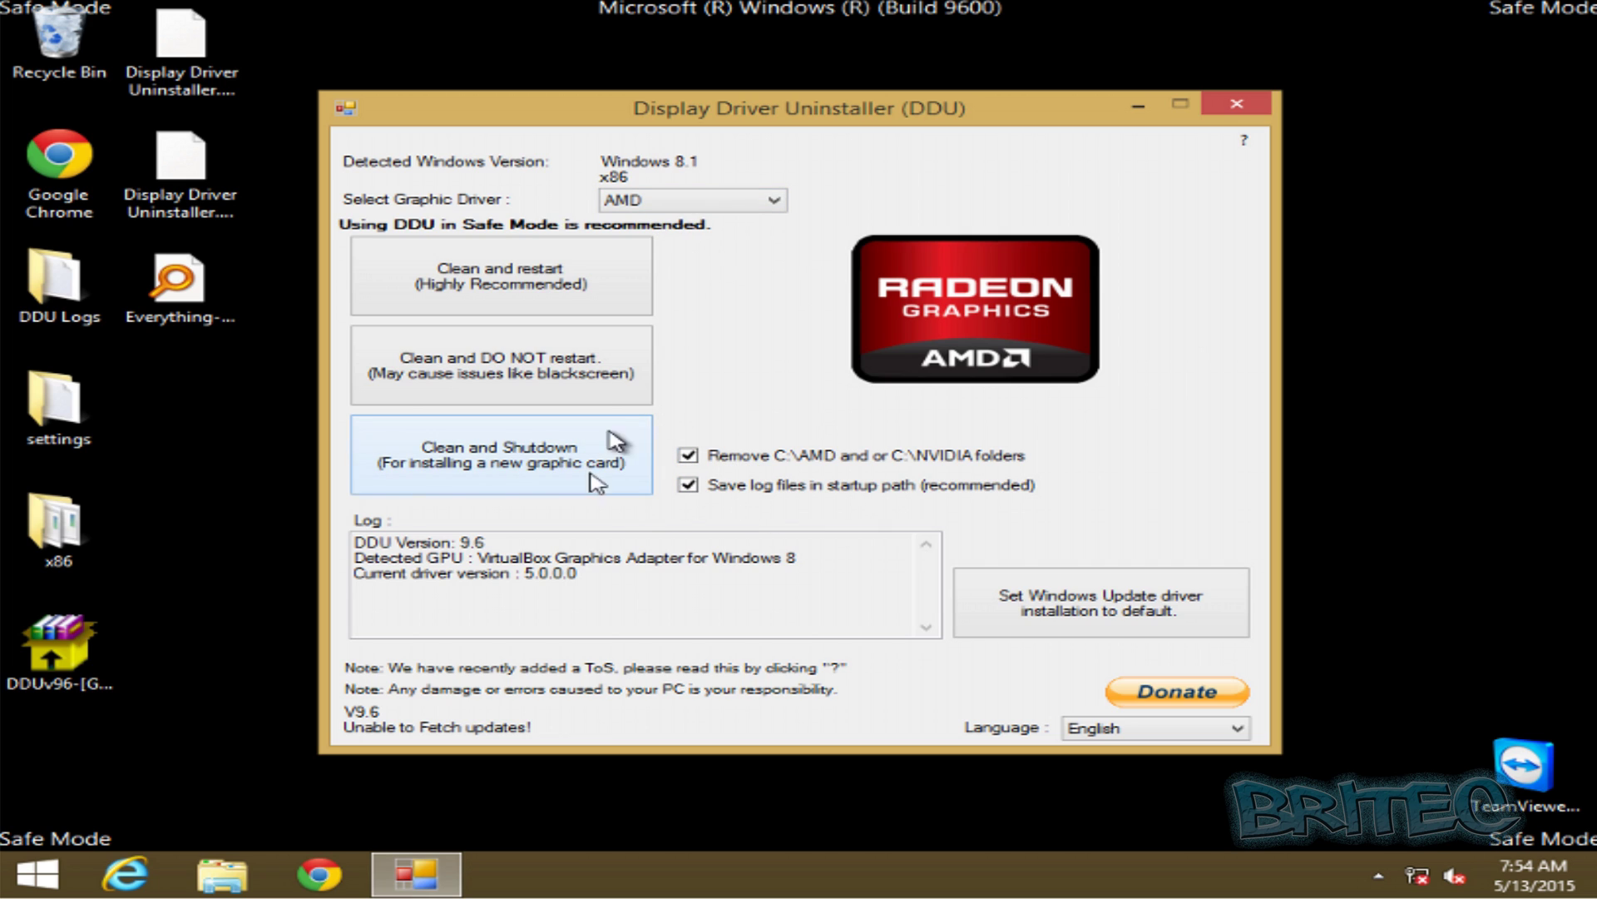
click(678, 202)
click(703, 218)
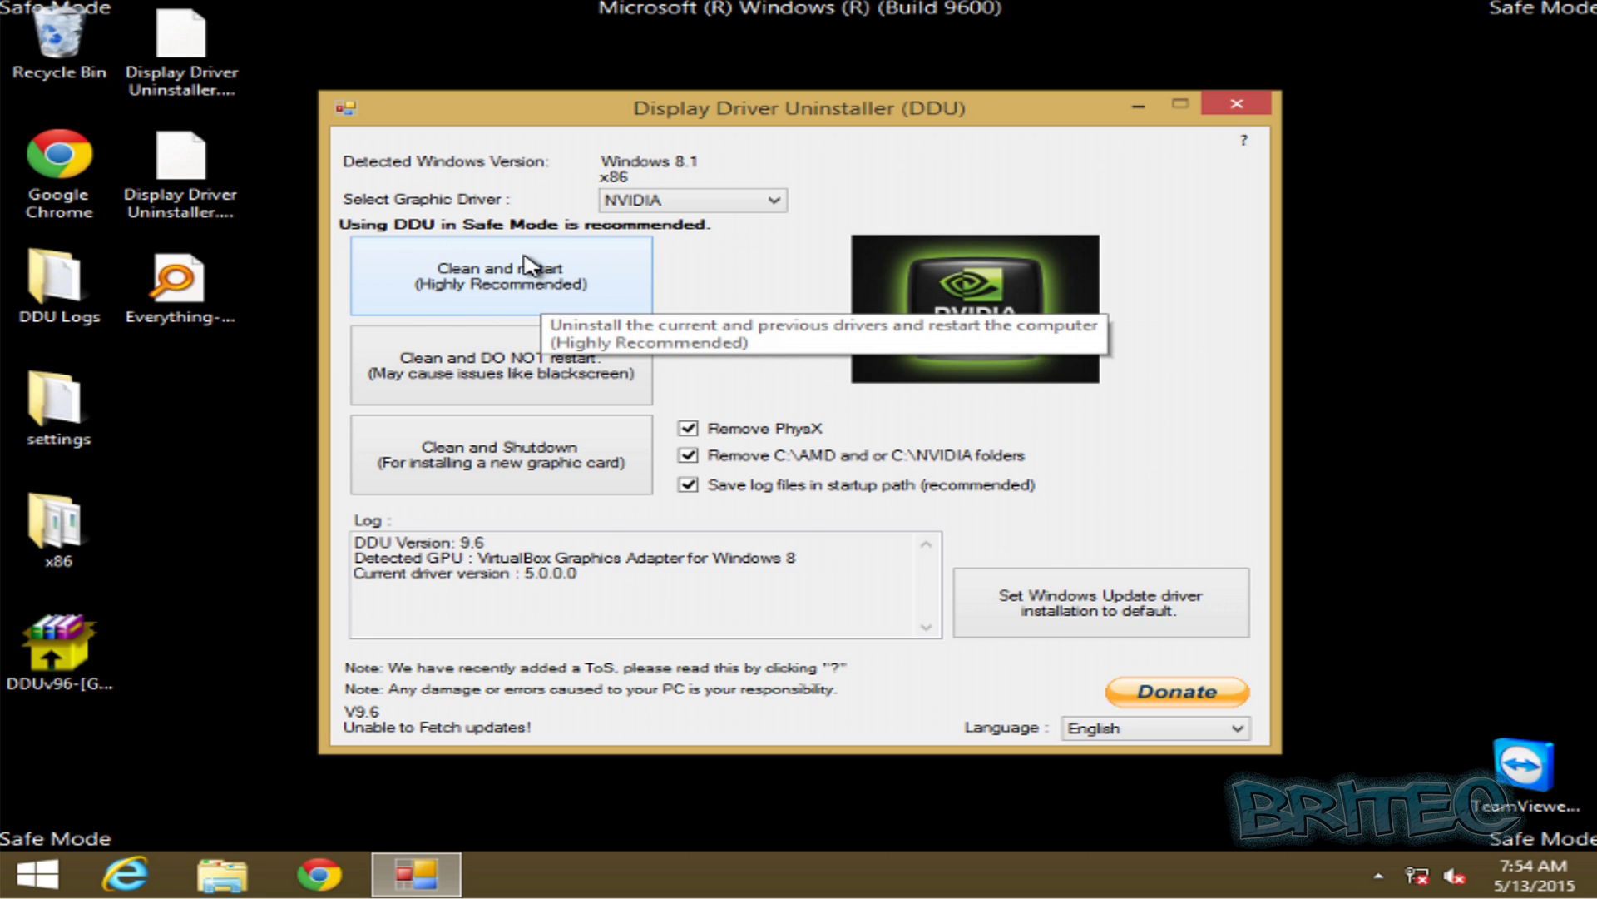
click(1237, 104)
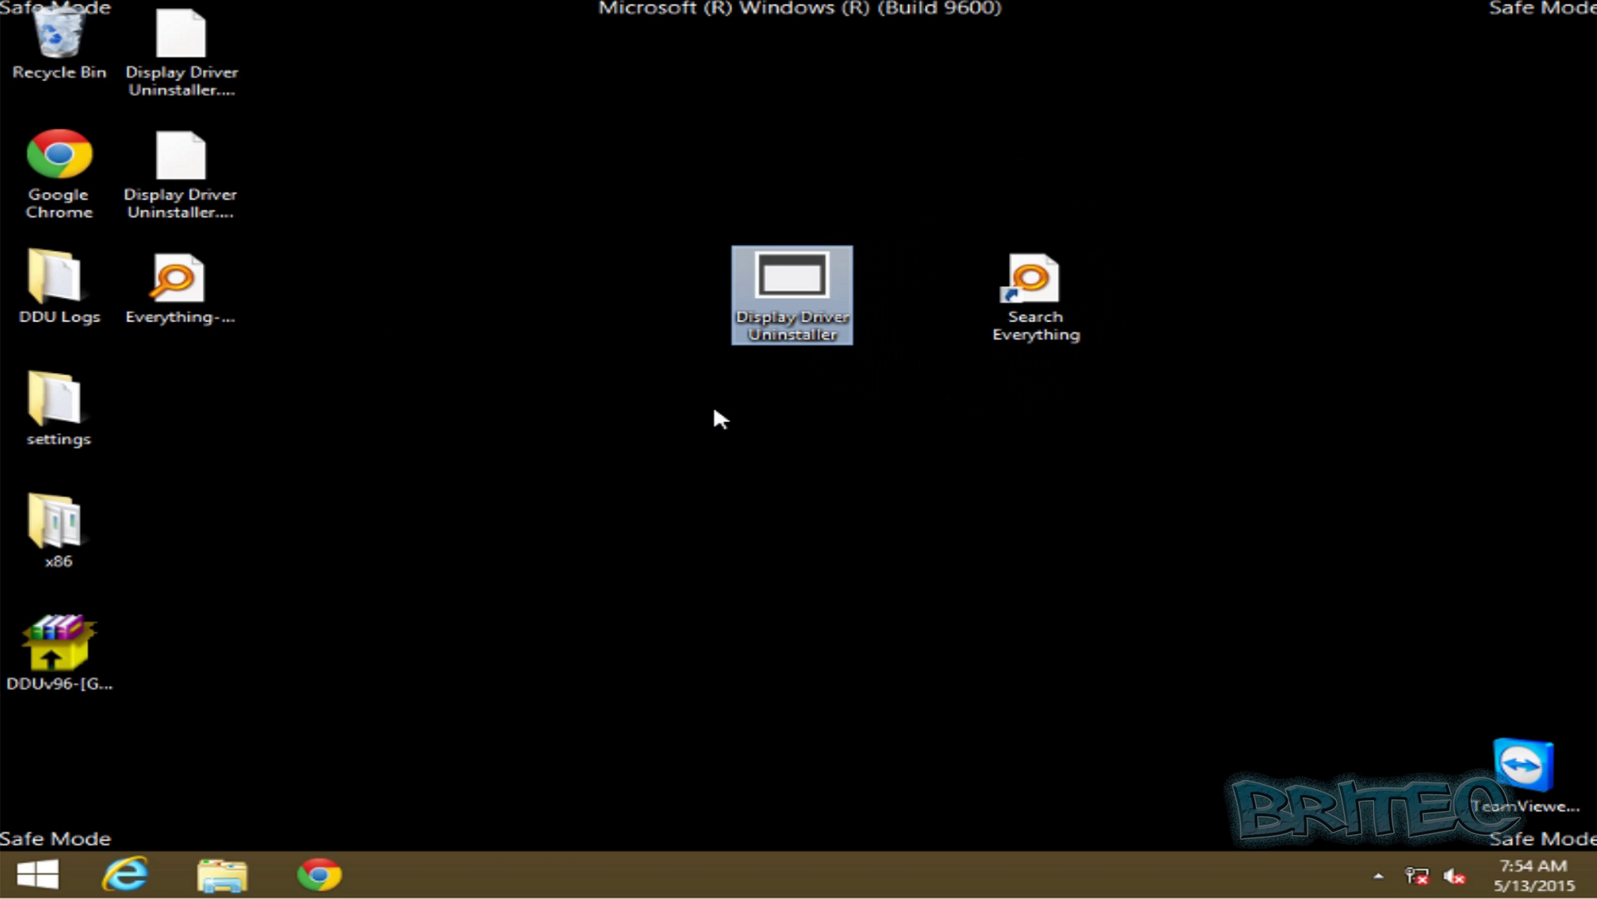
Open the Run box from the Start quick-access menu with msconfig prefilled.
right_click(35, 873)
mouse_move(262, 836)
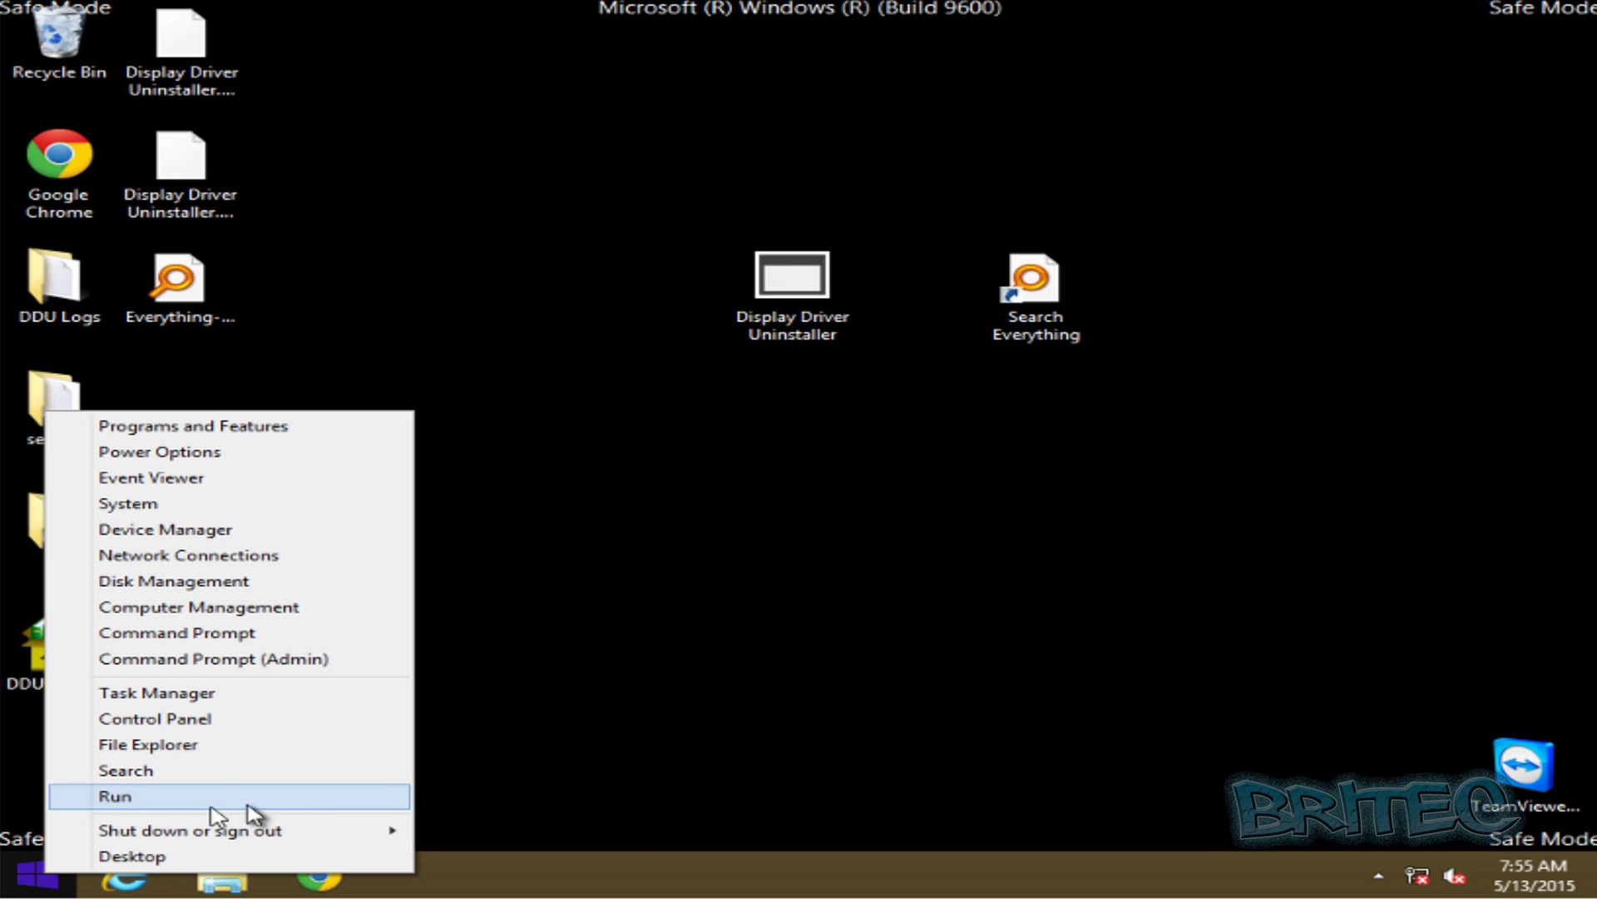
click(779, 742)
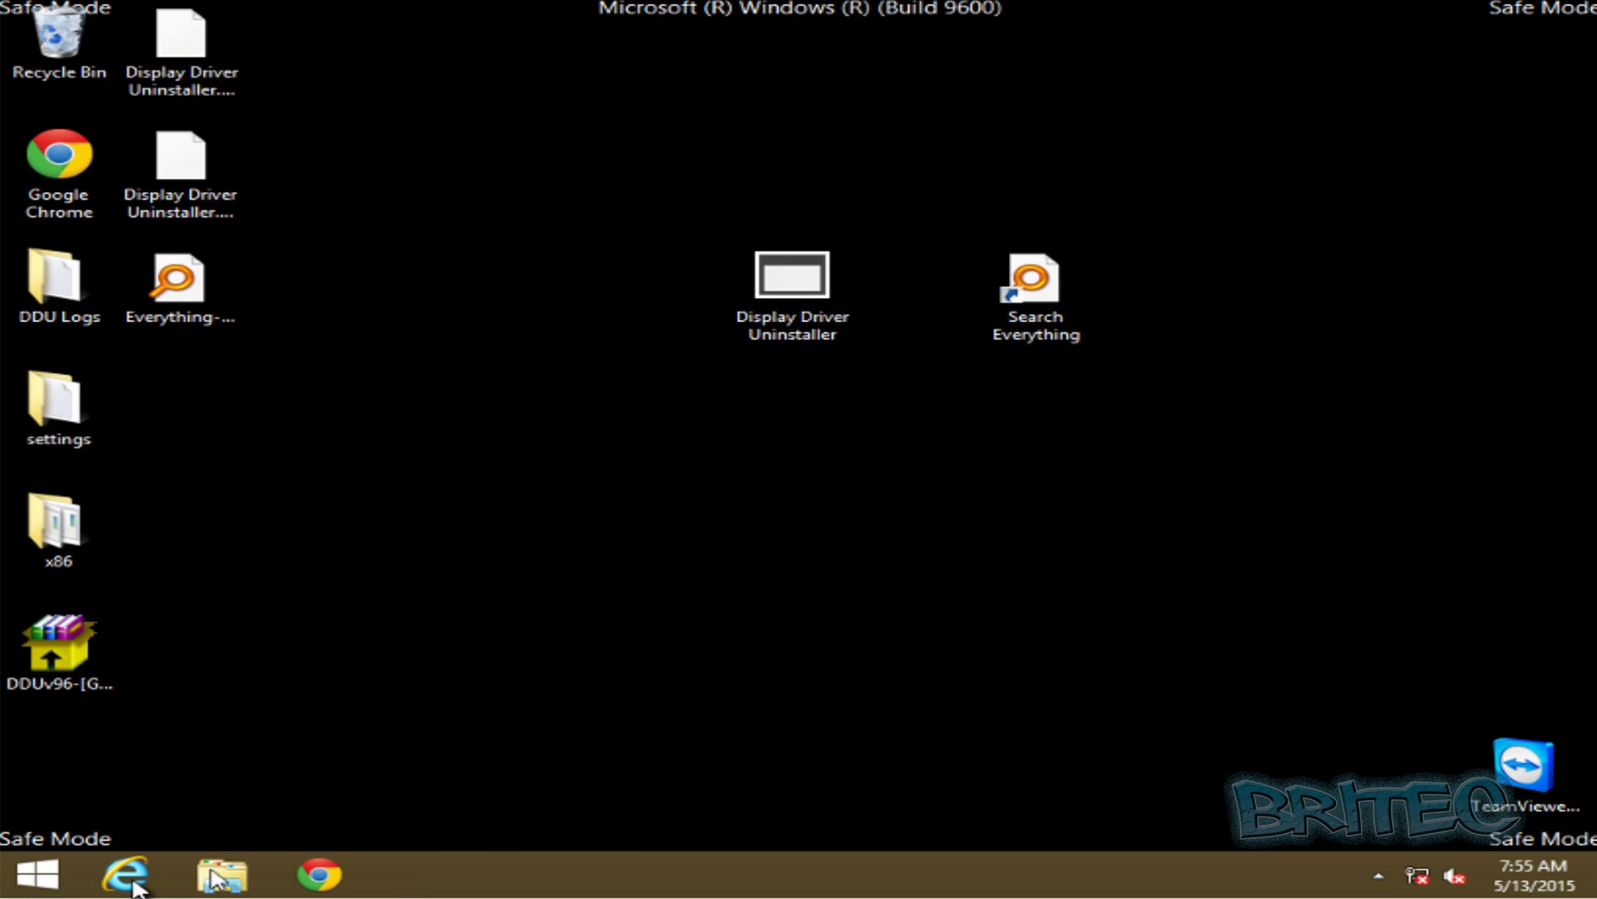
right_click(38, 887)
click(117, 801)
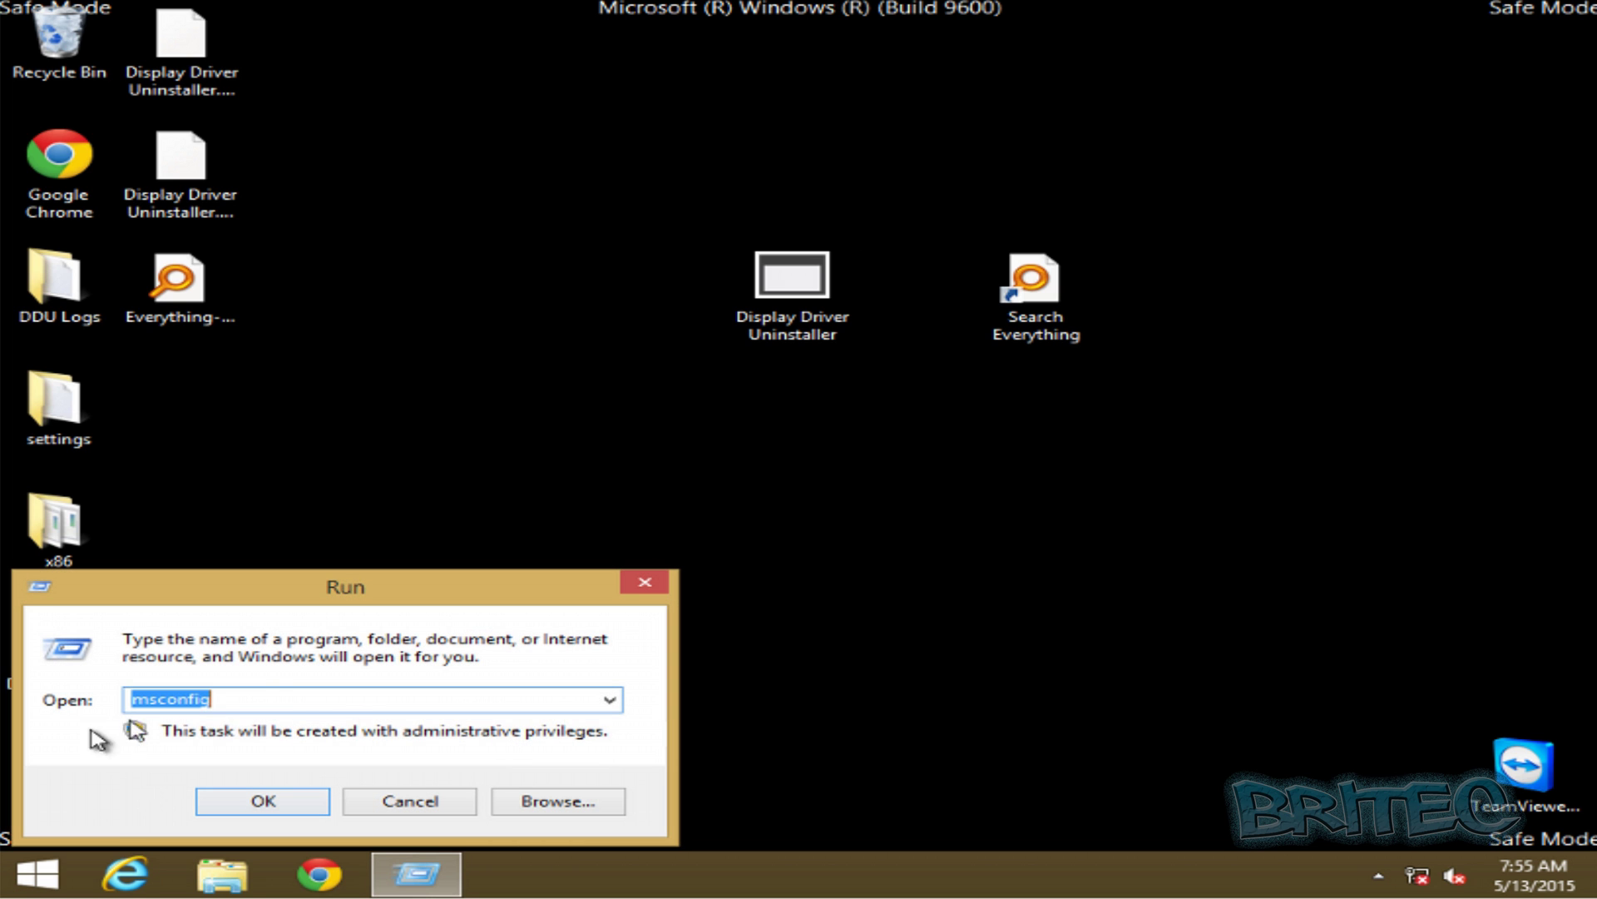
click(254, 703)
Run msconfig, untick Safe boot on the Boot tab, save and restart.
click(218, 800)
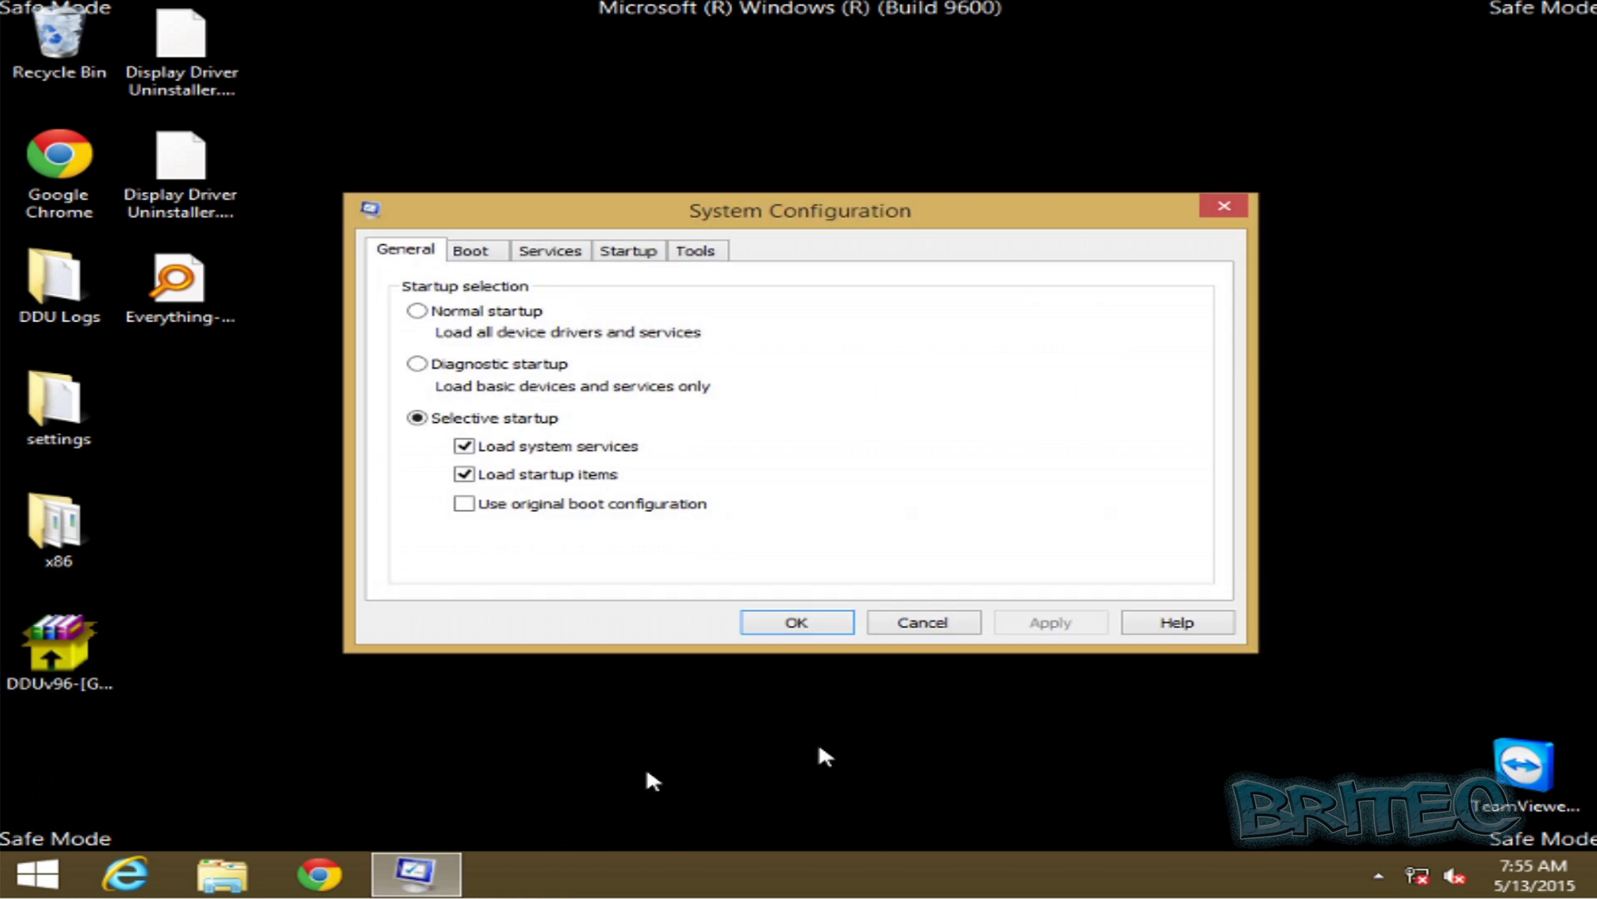
click(471, 251)
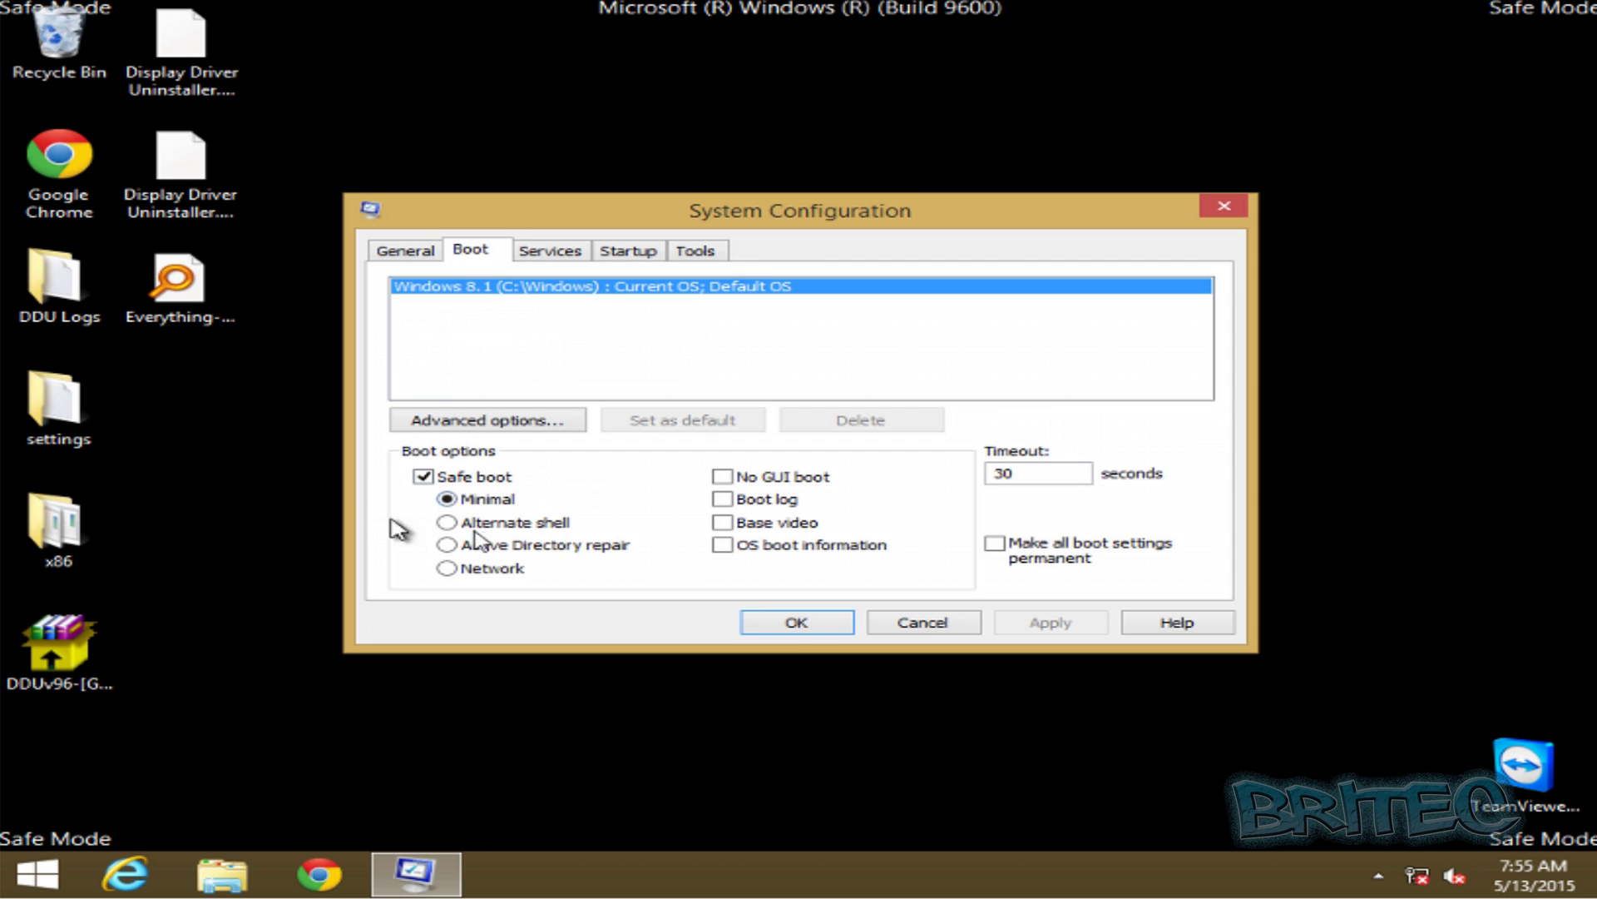
click(423, 477)
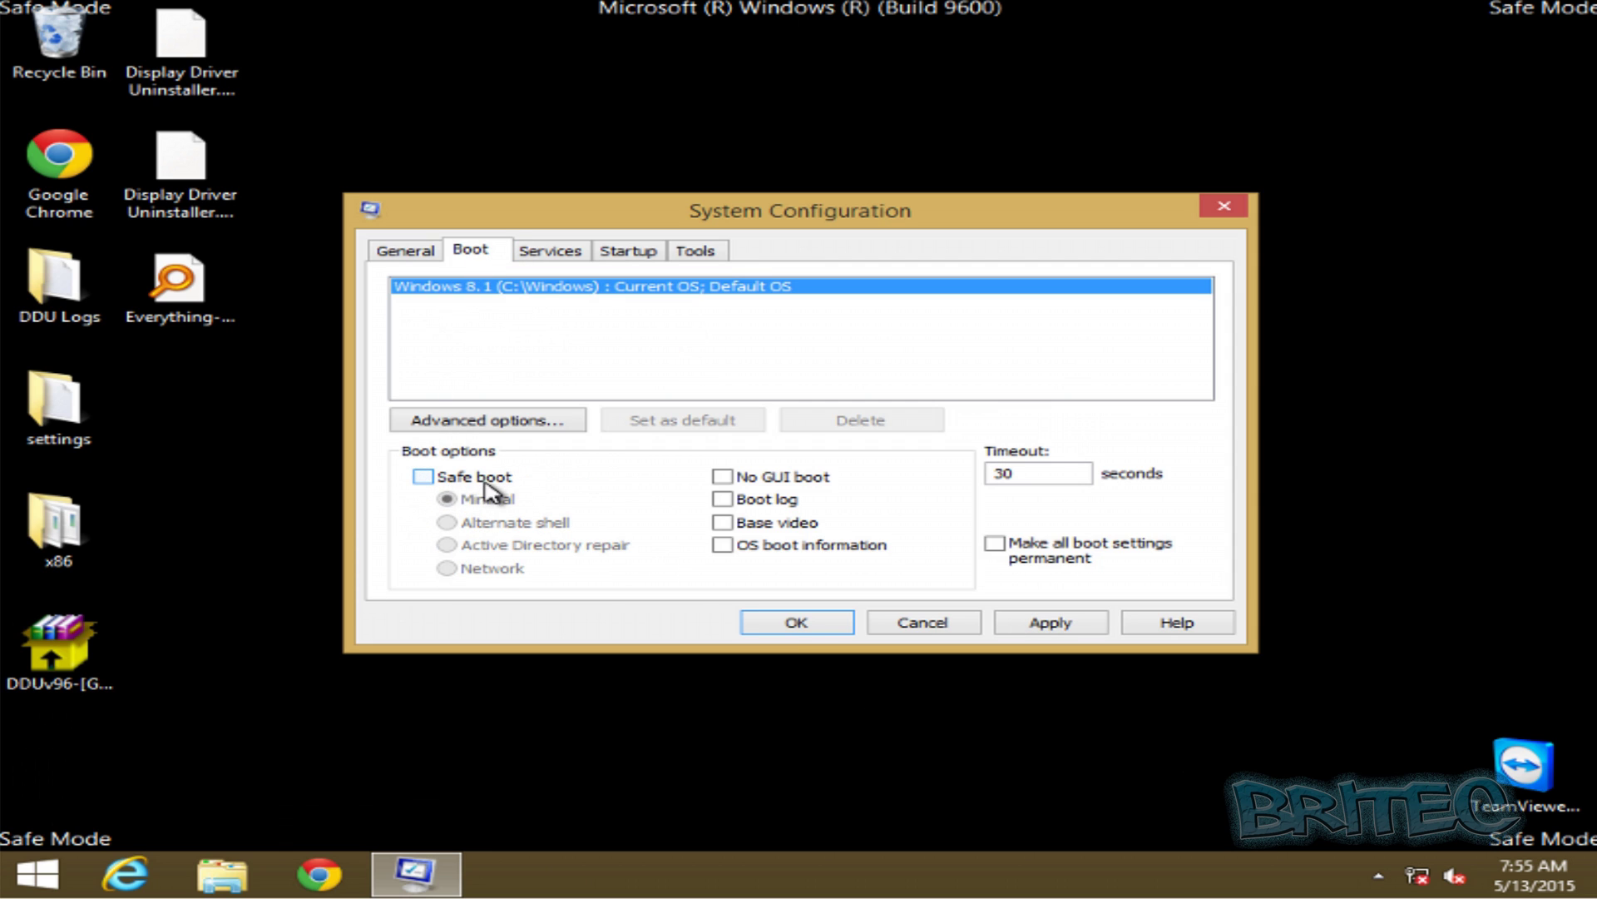
click(786, 624)
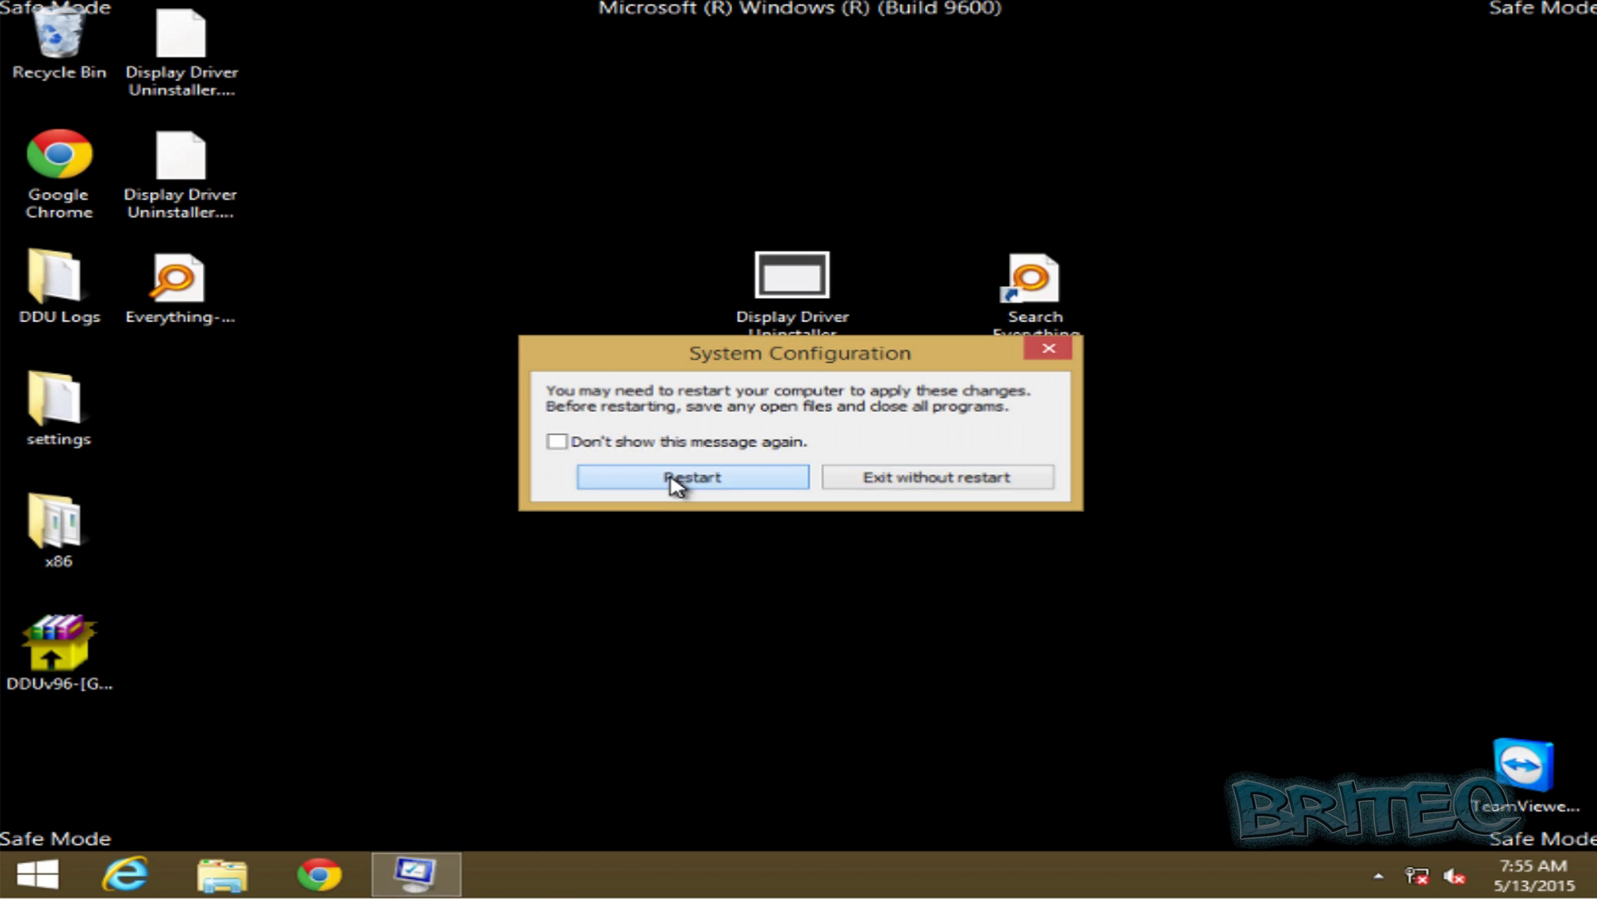
click(676, 478)
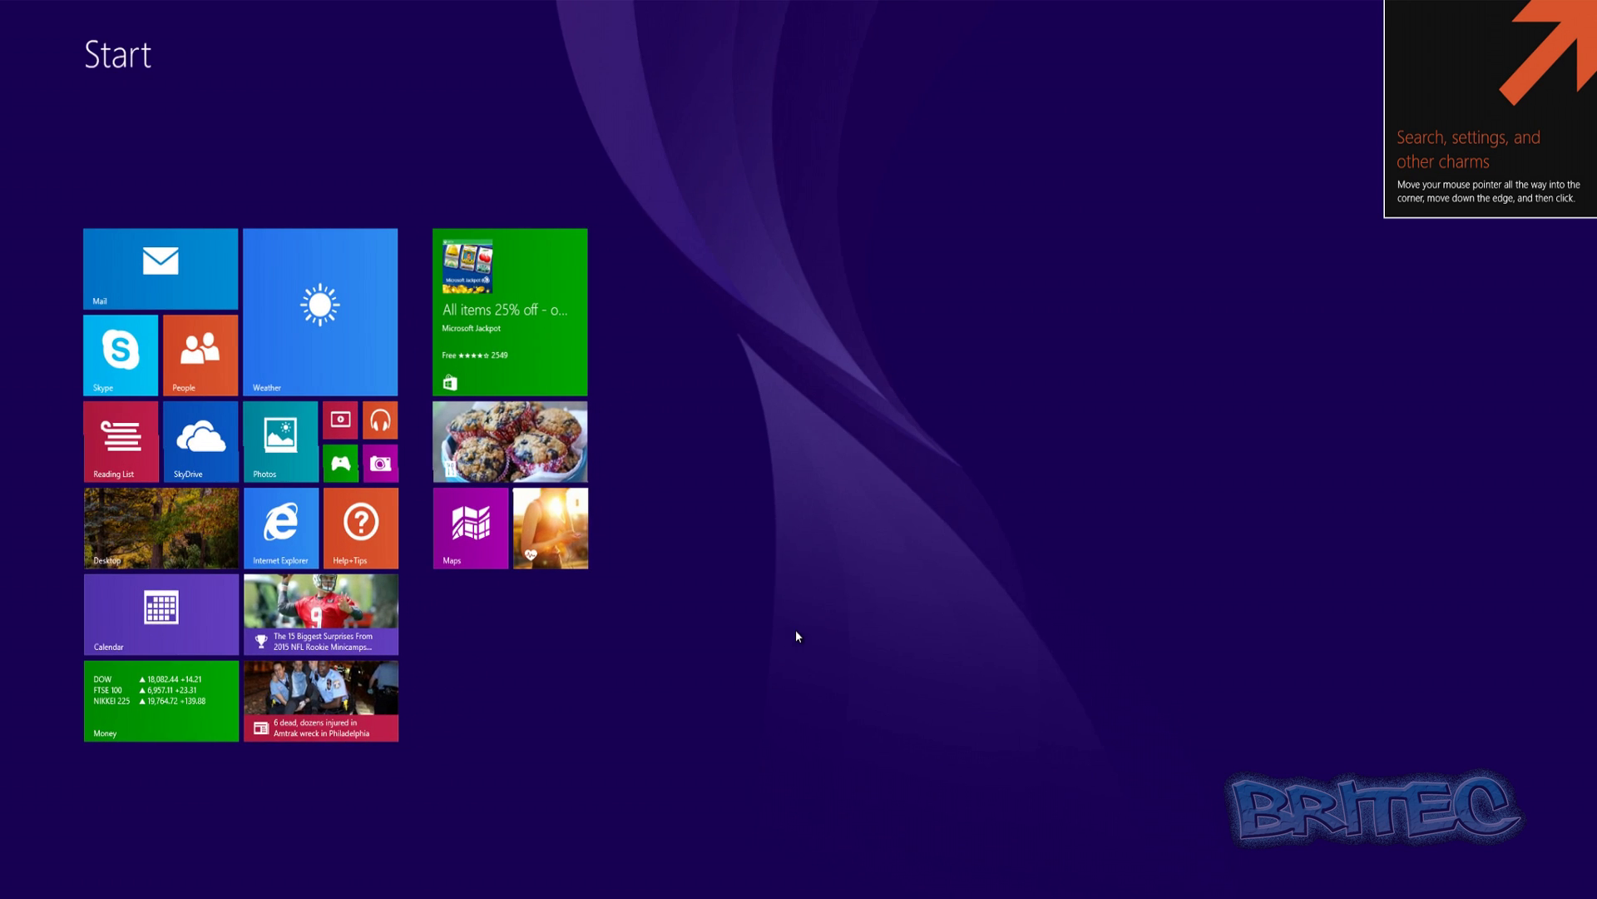
Go to the desktop, check the VirtualBox adapter under Display adapters in Device Manager, and close it.
click(142, 524)
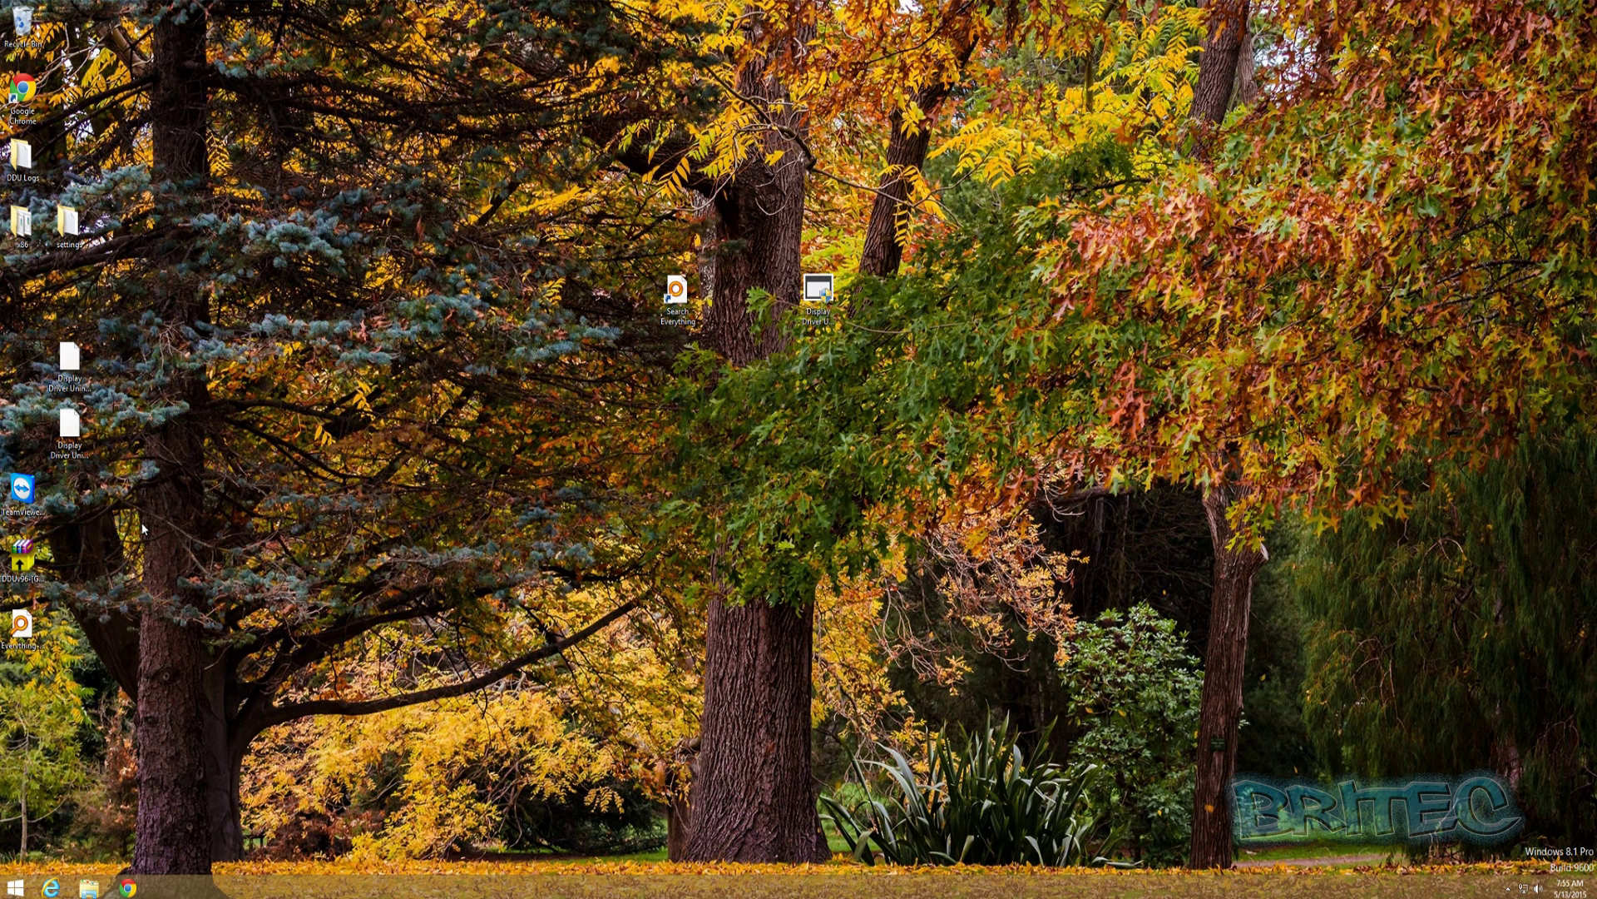
right_click(15, 887)
click(92, 689)
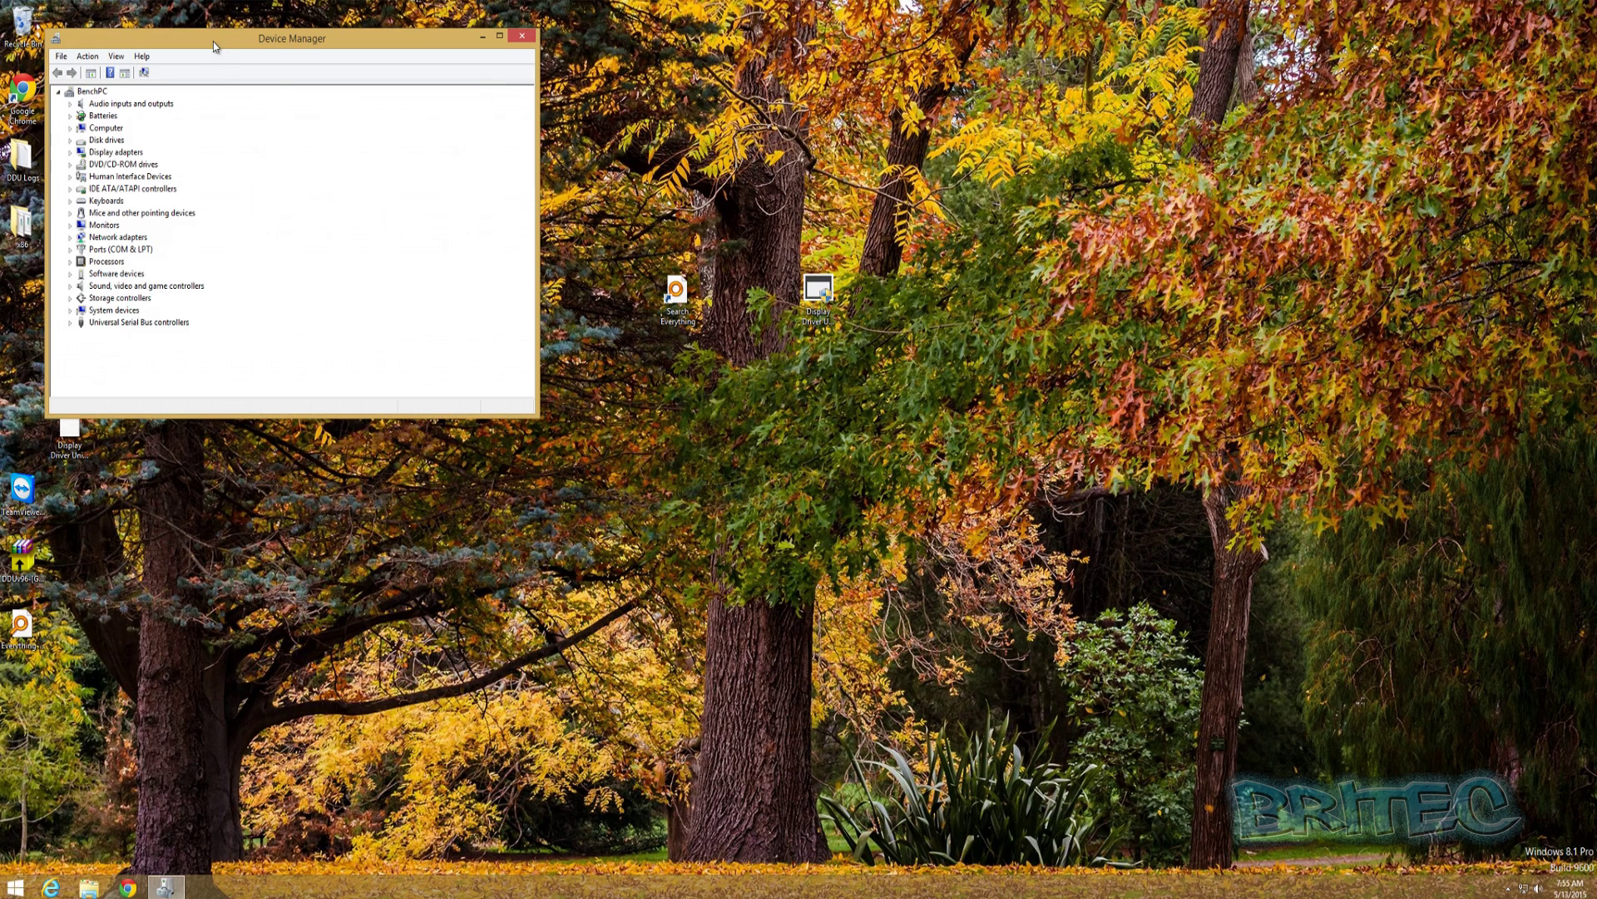
drag(216, 48, 606, 195)
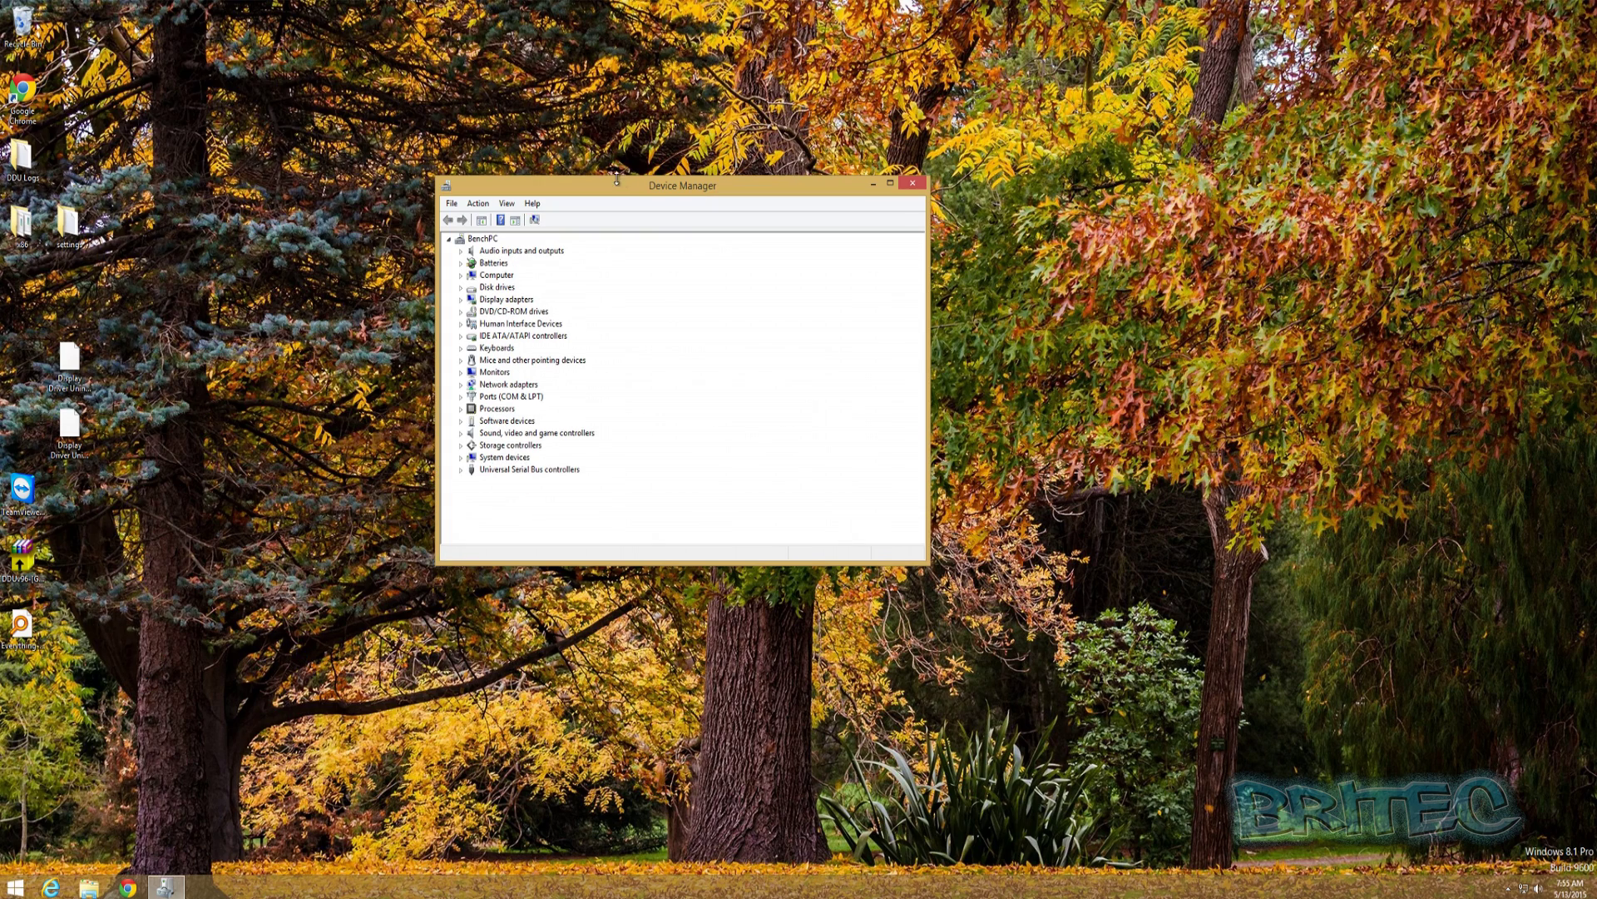
drag(616, 178, 625, 196)
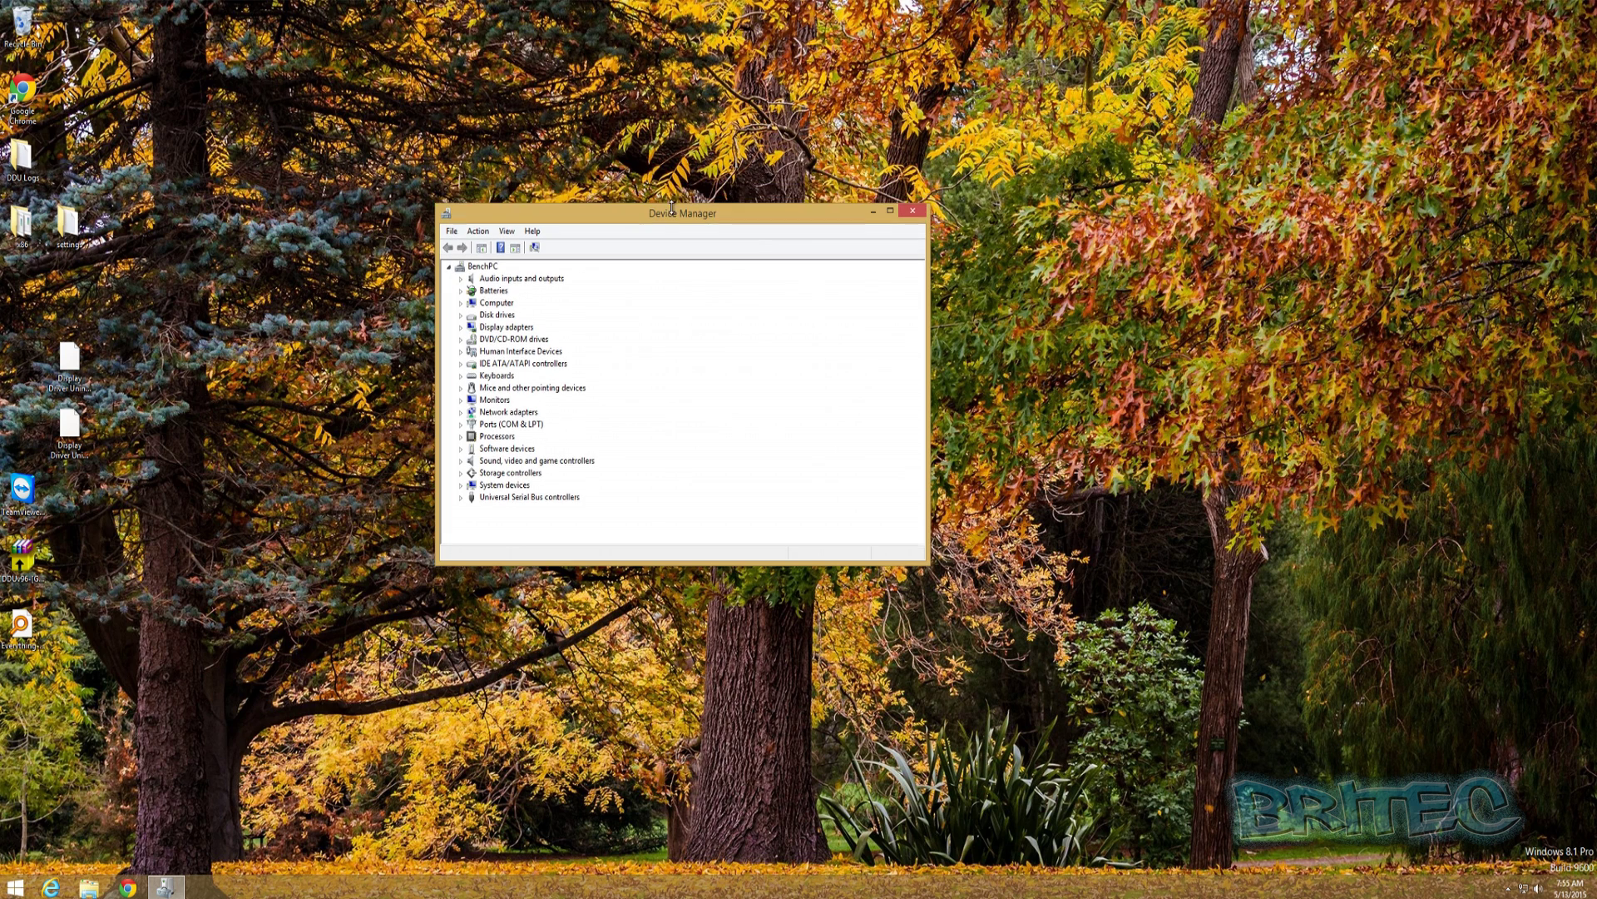
click(461, 319)
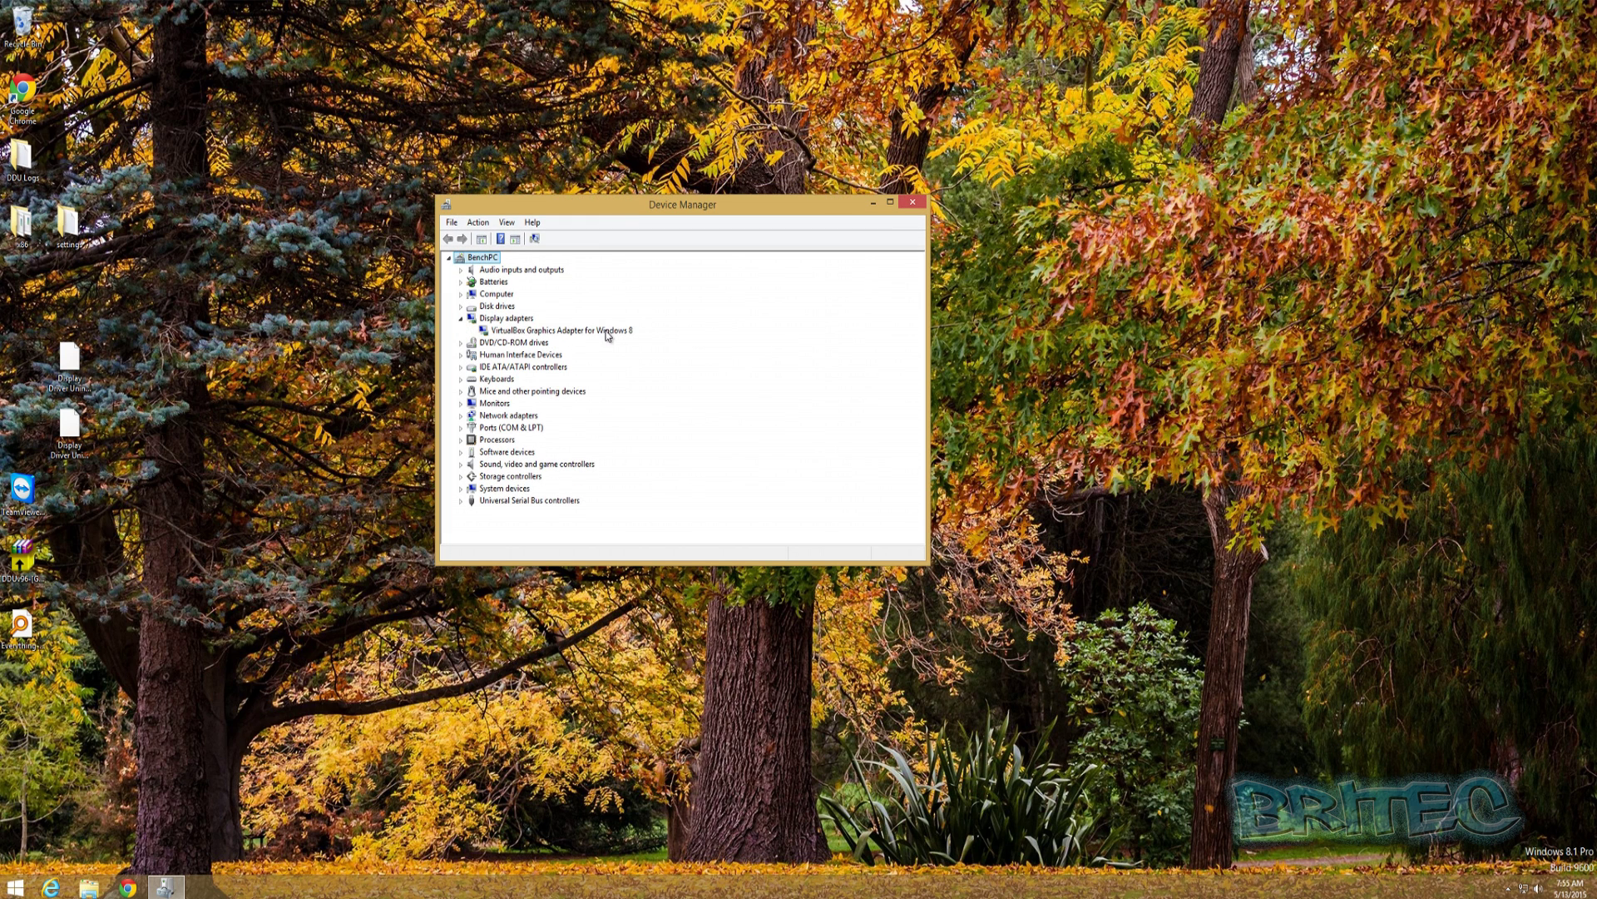
click(913, 202)
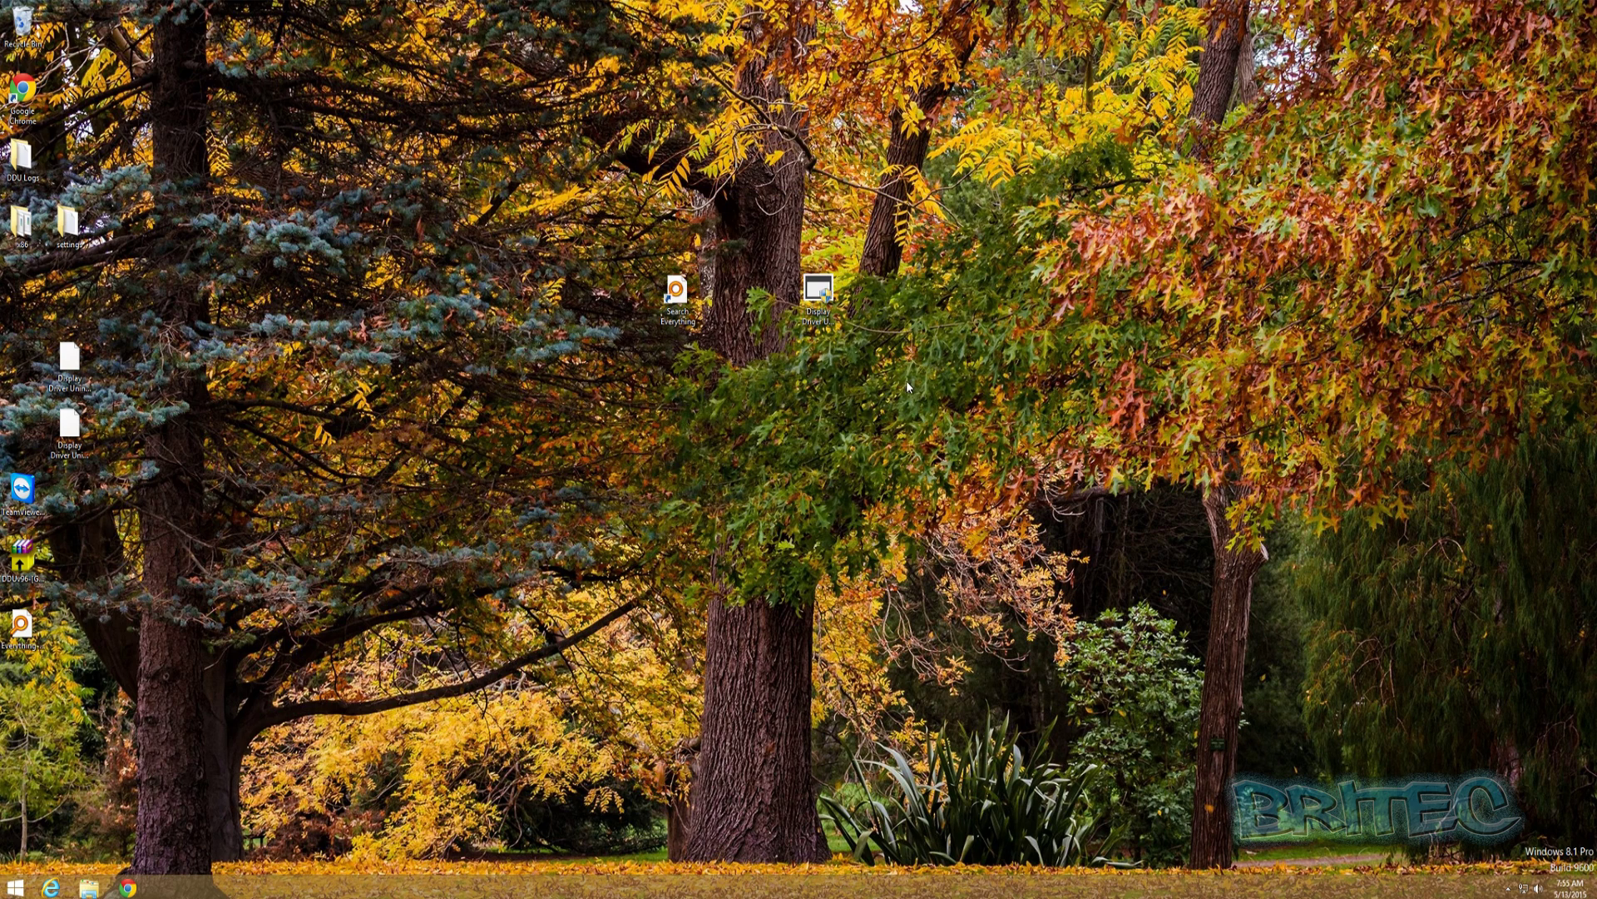